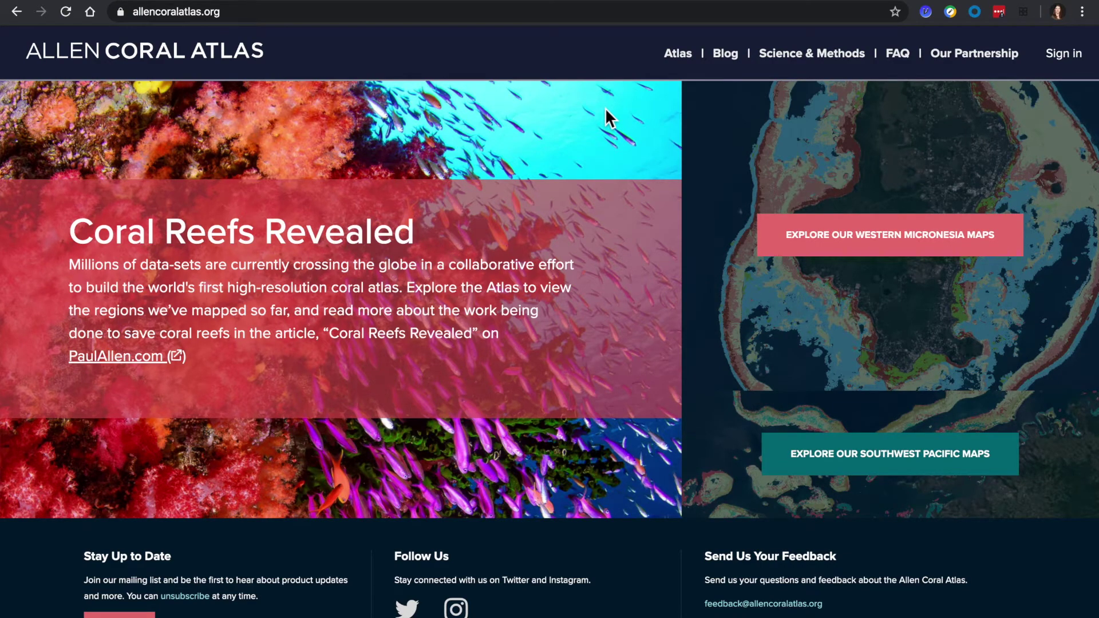
- Sign in to the Allen Coral Atlas account using the browser's saved credentials
click(1068, 69)
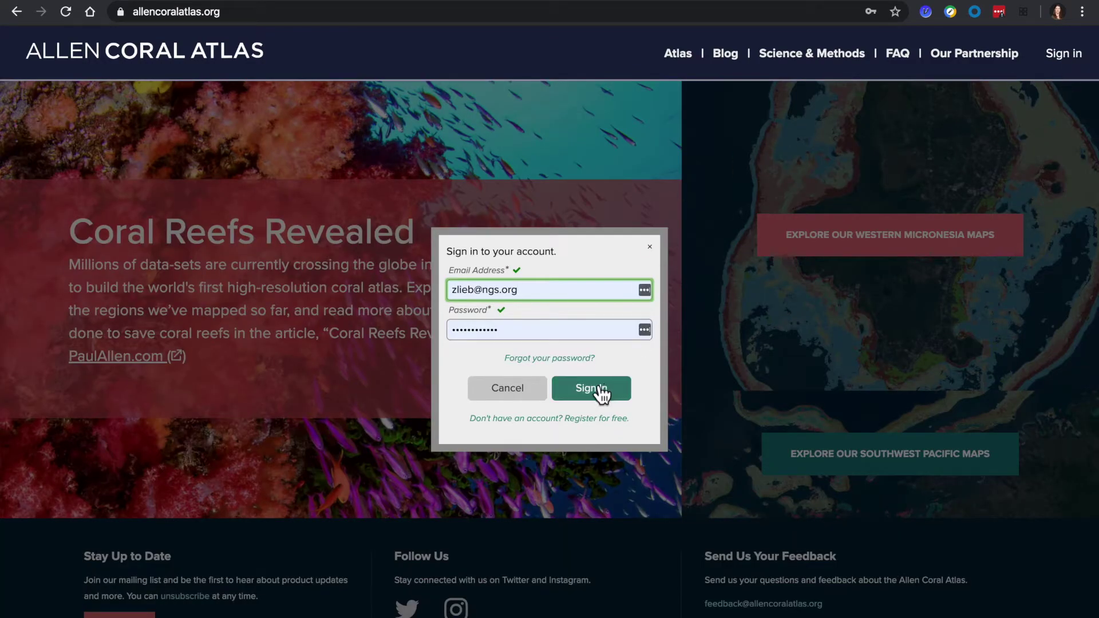
click(598, 391)
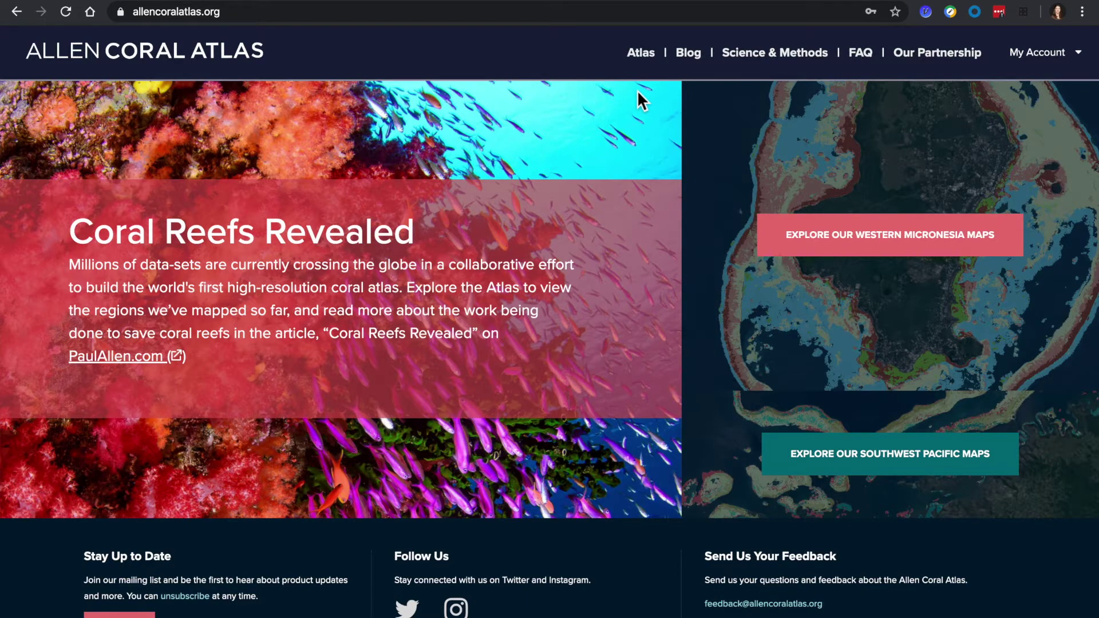
- Open the Atlas map page, glance at the Base Map styles, and focus the location search box
click(655, 64)
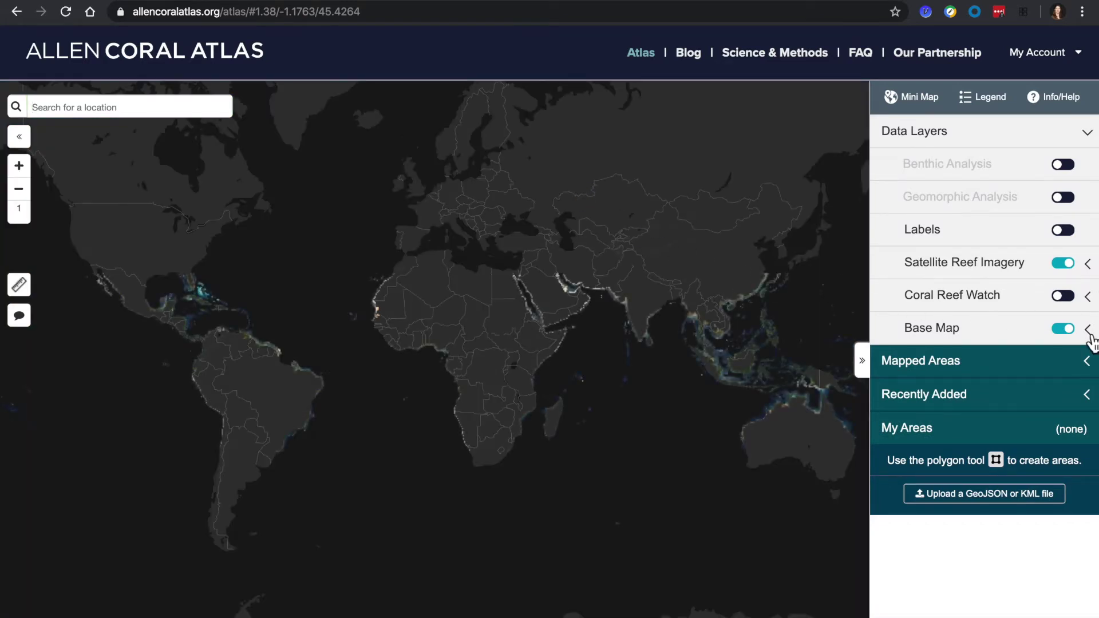
click(1088, 332)
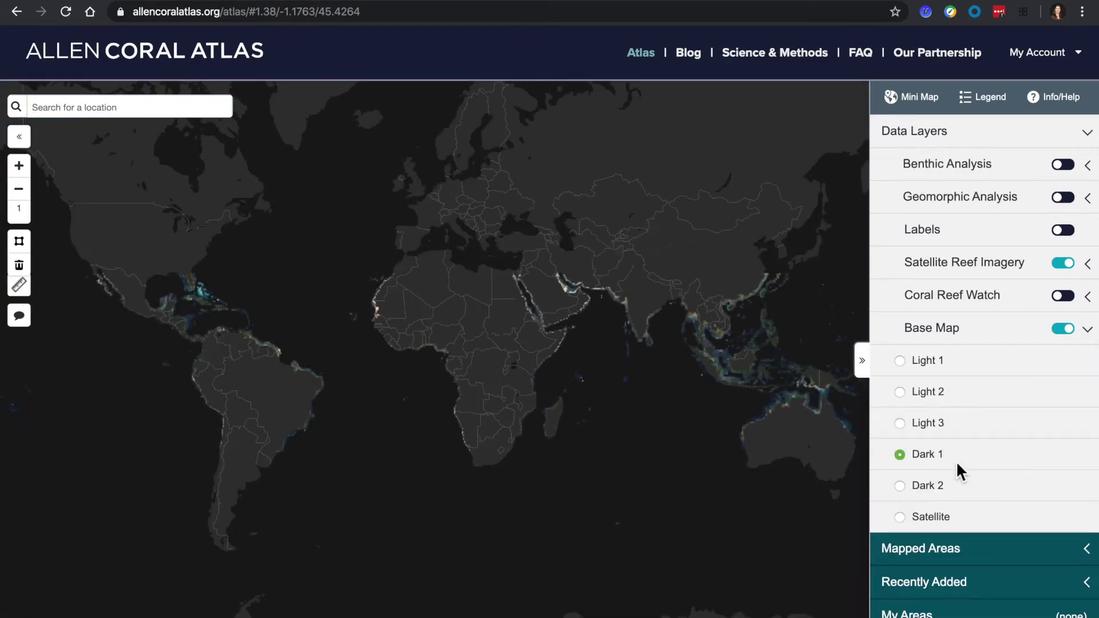
click(1089, 330)
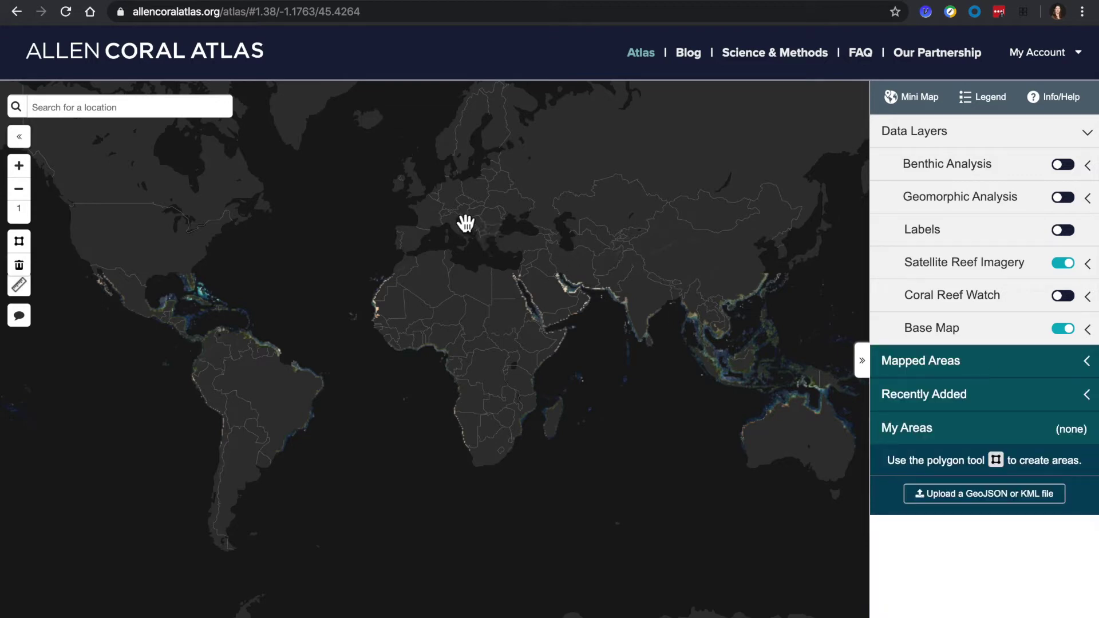
click(184, 110)
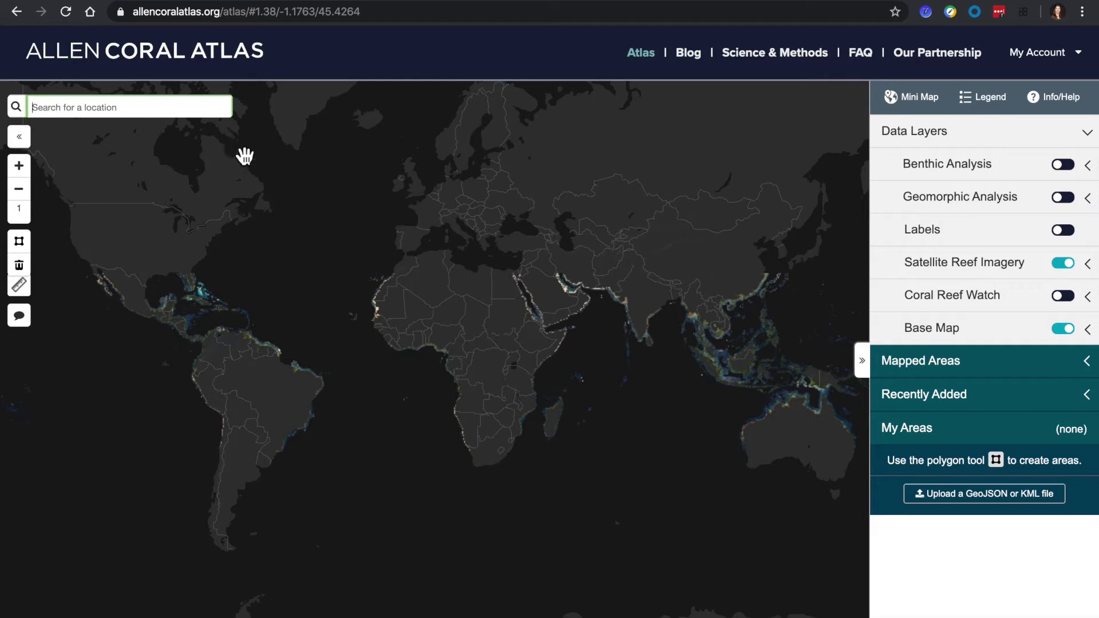
- Search for Lighthouse Reef, fly the map to it, and close the results list
text(Lighthouse Reef)
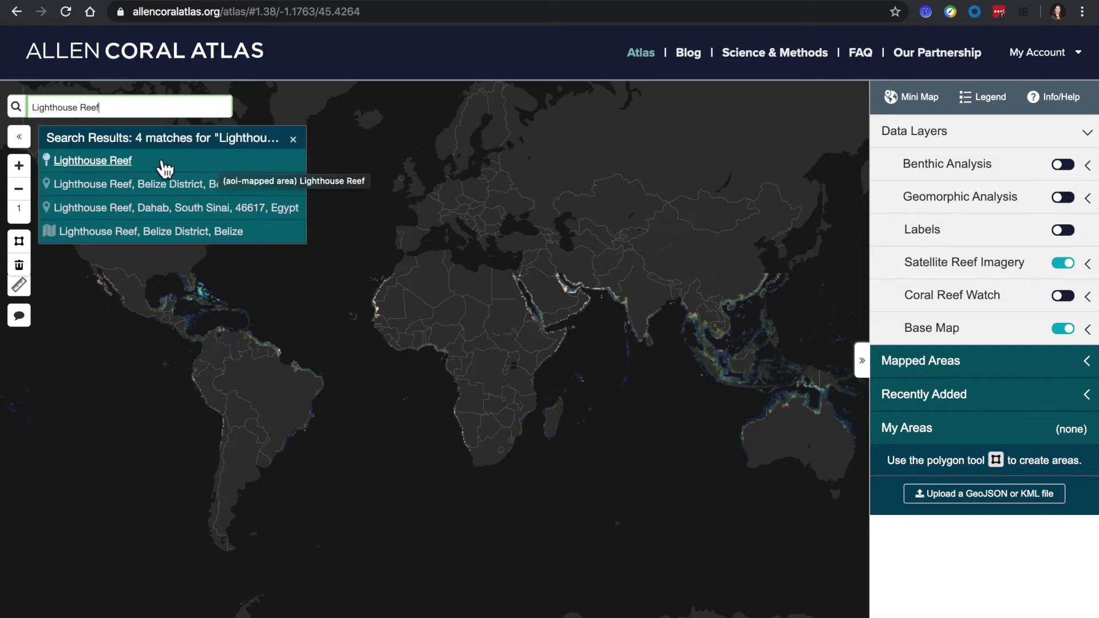
triple_click(114, 115)
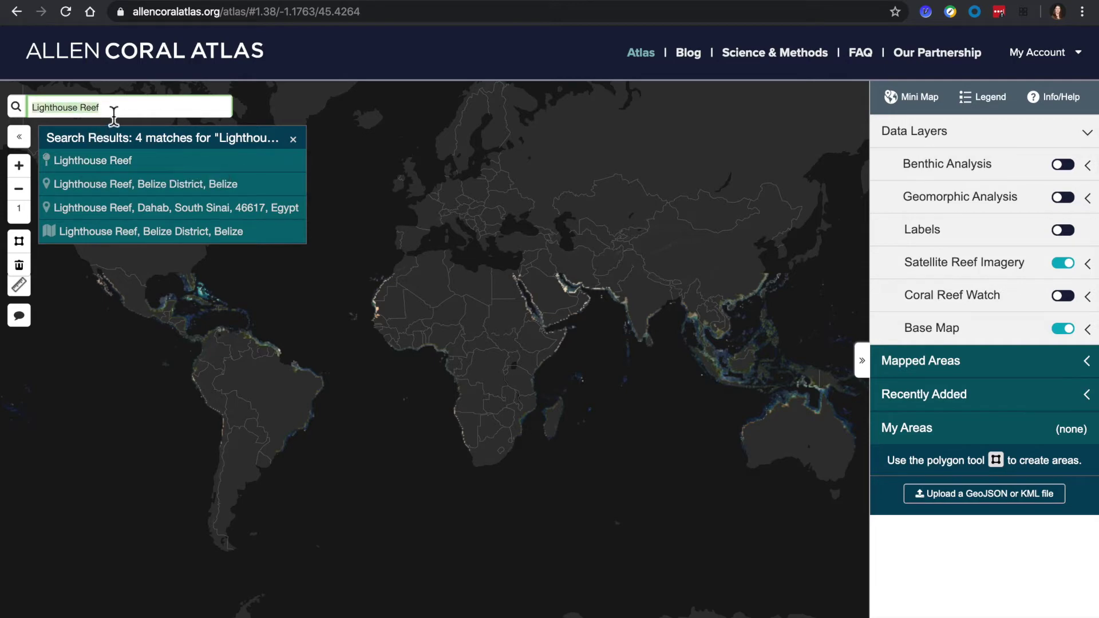
click(115, 112)
click(119, 168)
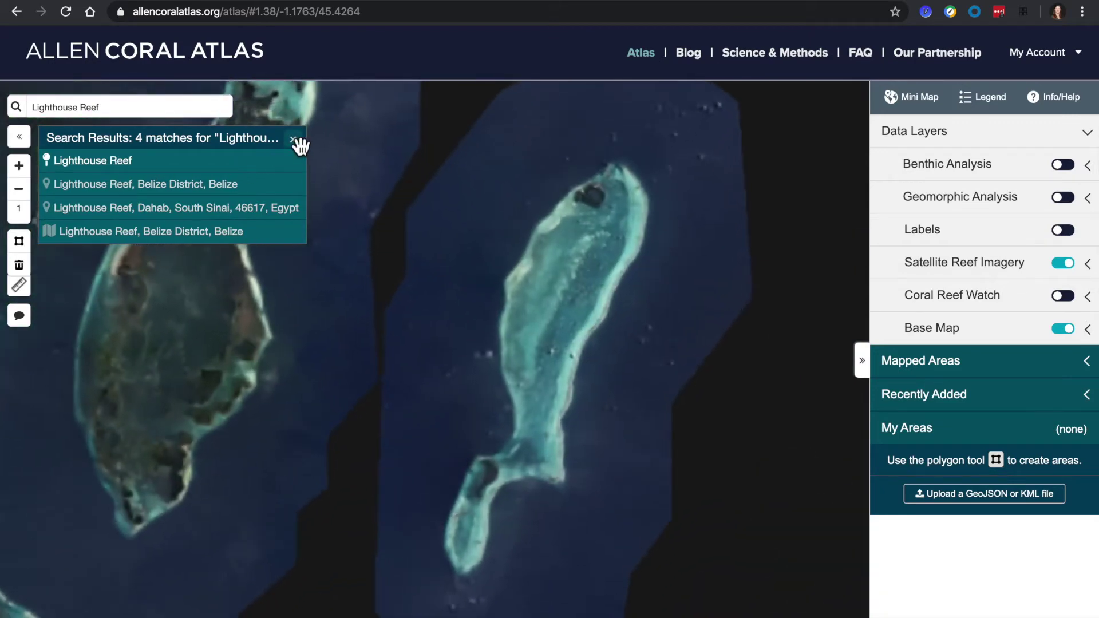
click(293, 139)
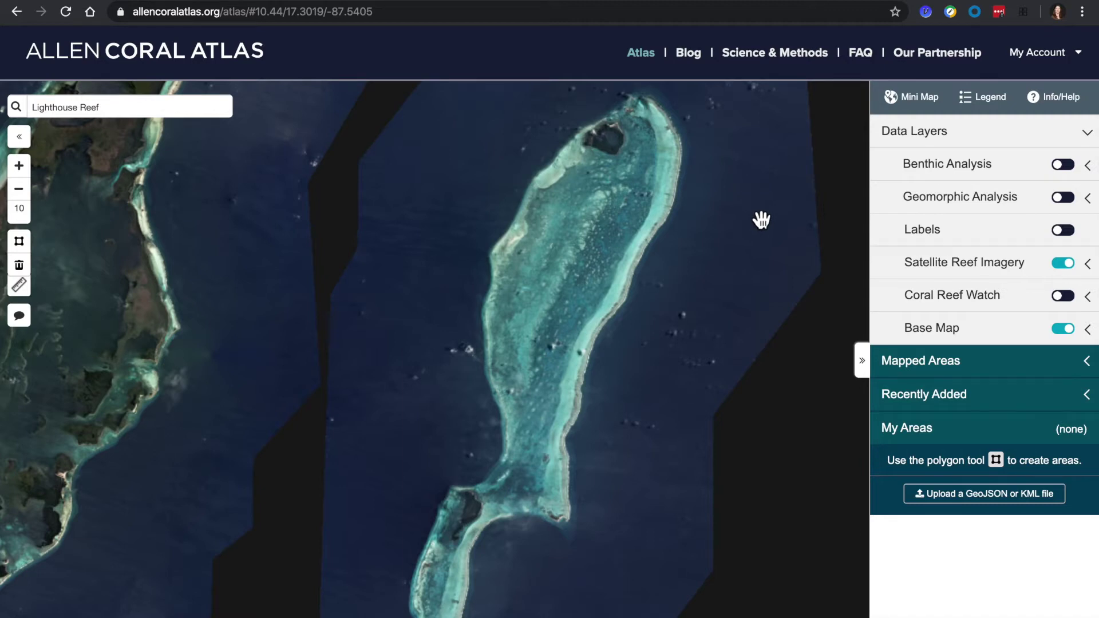
- Check the imagery and Mini Map options, then open the Legend and move it higher
click(1087, 264)
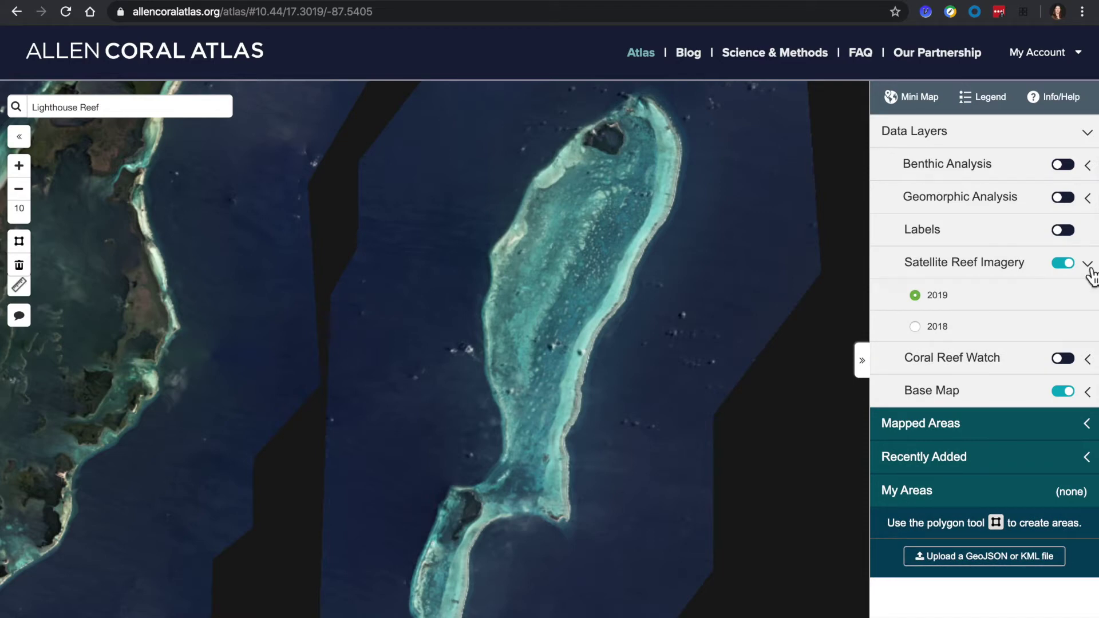
click(1089, 269)
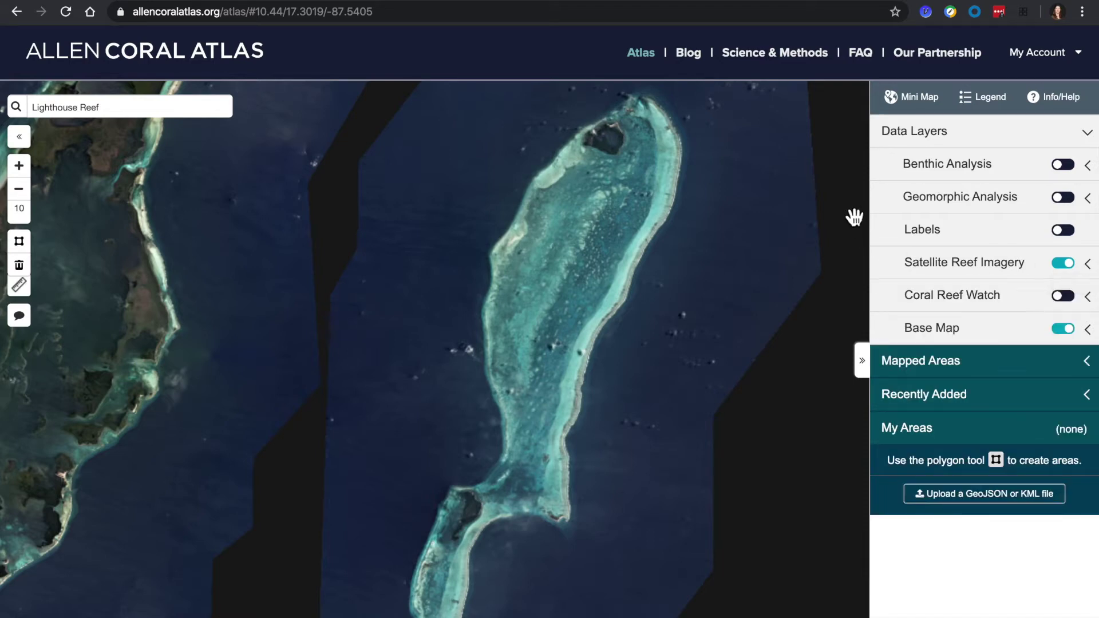
click(916, 109)
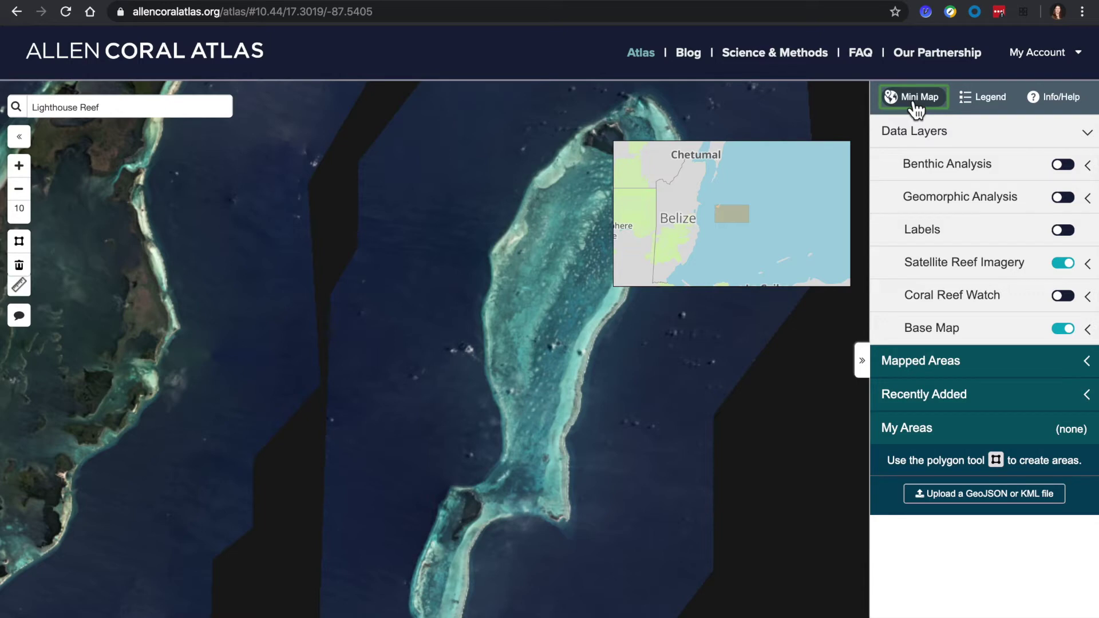
click(916, 109)
click(989, 107)
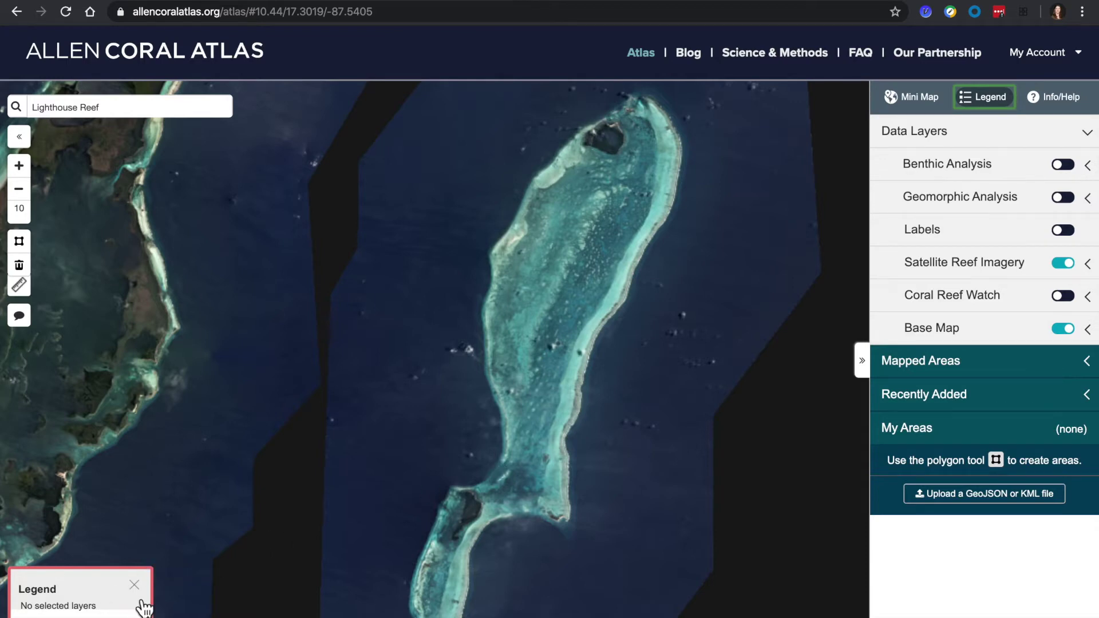
drag(109, 584, 183, 548)
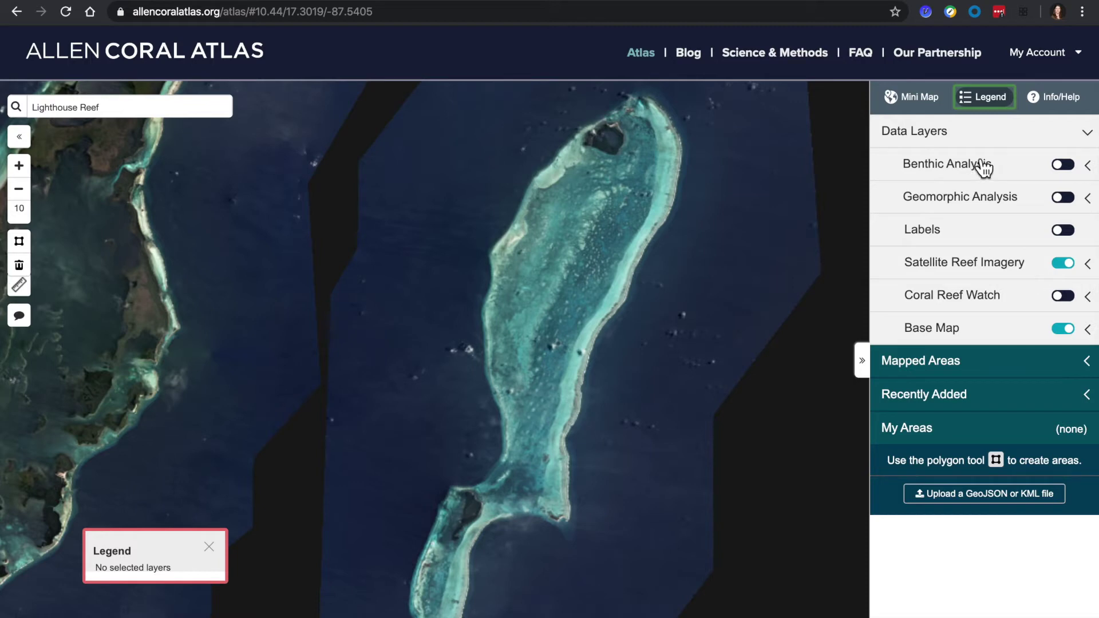
- Switch from Benthic to Geomorphic Analysis, zoom out, and close the Legend panel
click(1065, 166)
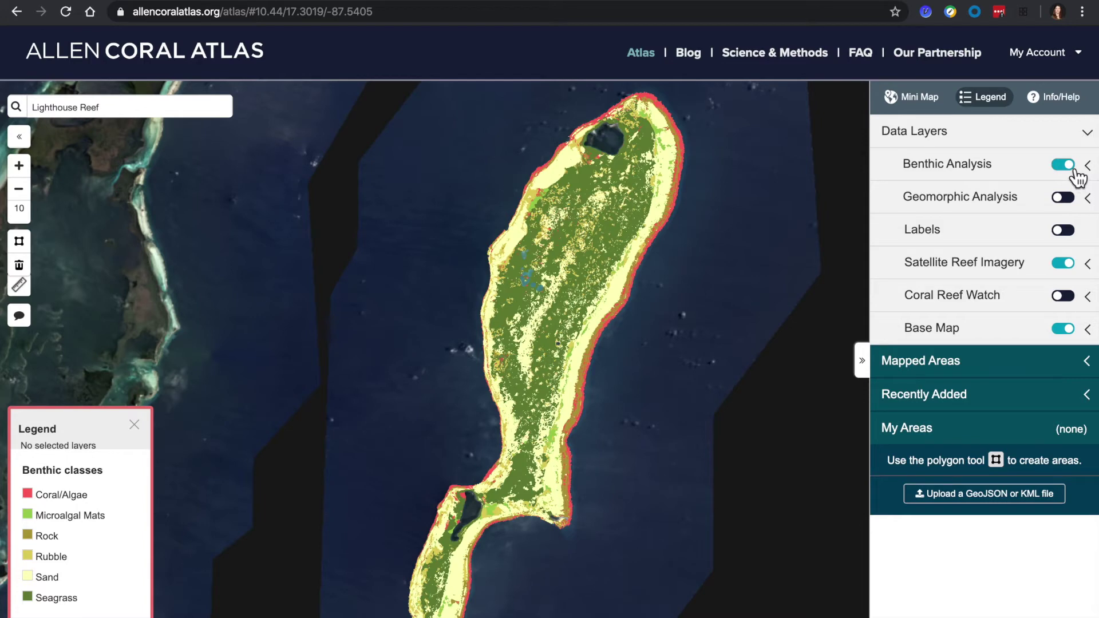
click(1076, 172)
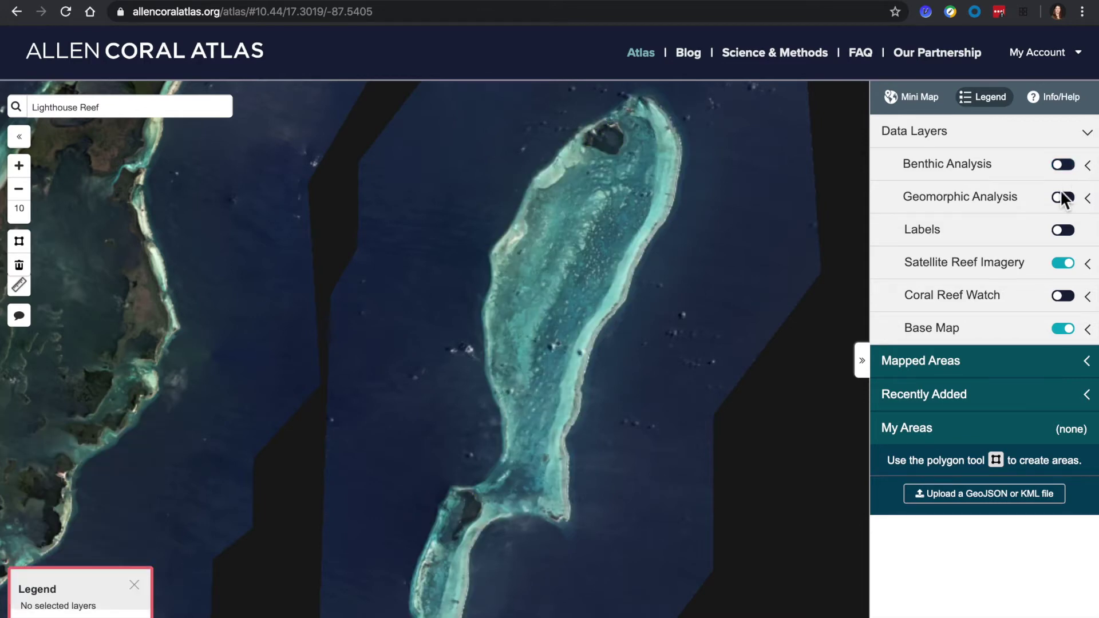
click(1065, 199)
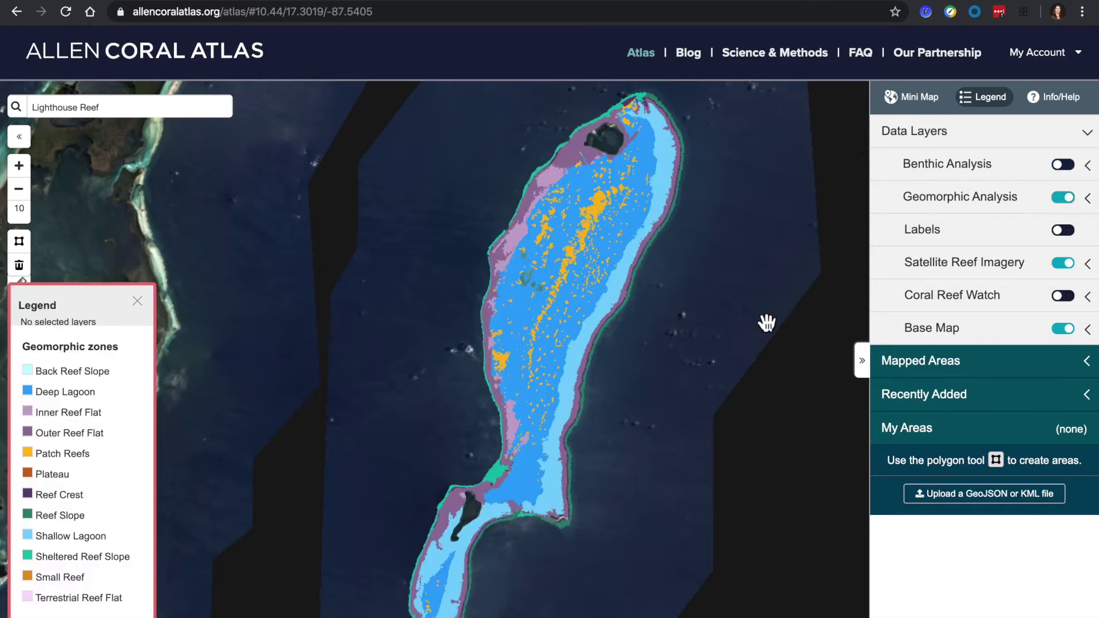
scroll(767, 323, down, 2)
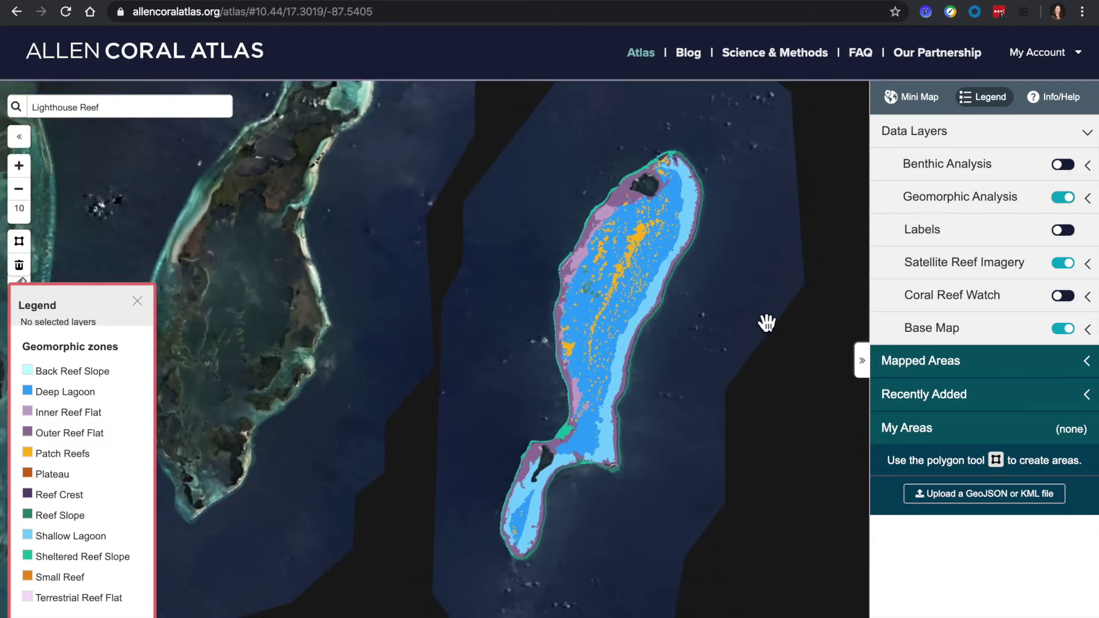
click(140, 303)
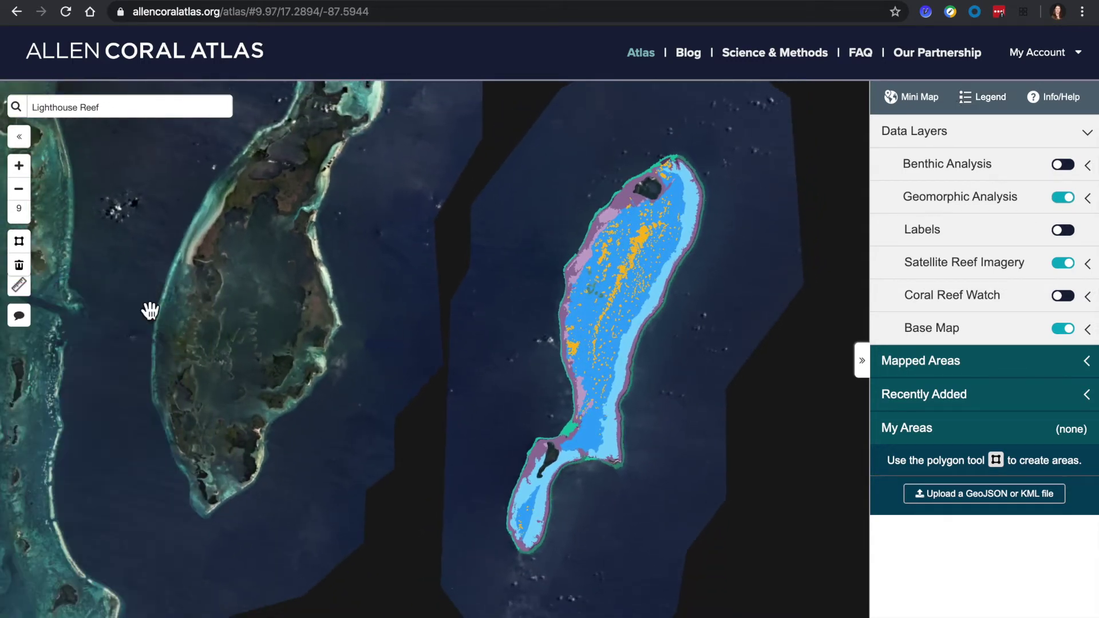
- Show South-West Pacific zone statistics excluding Plateau and Shallow Lagoon, then close them
click(1090, 372)
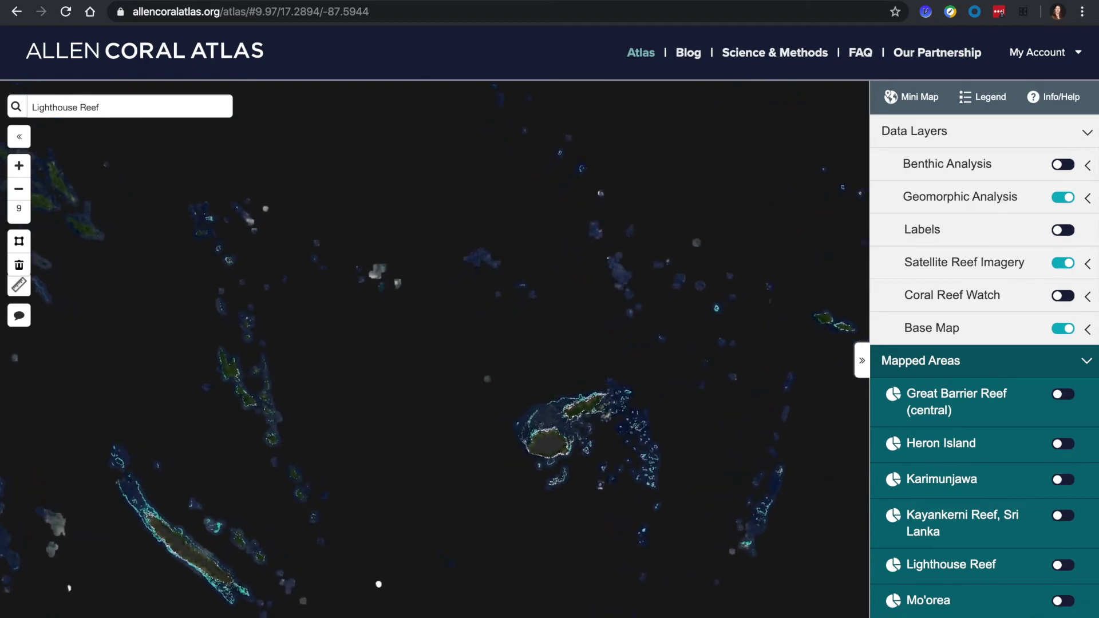
click(1063, 607)
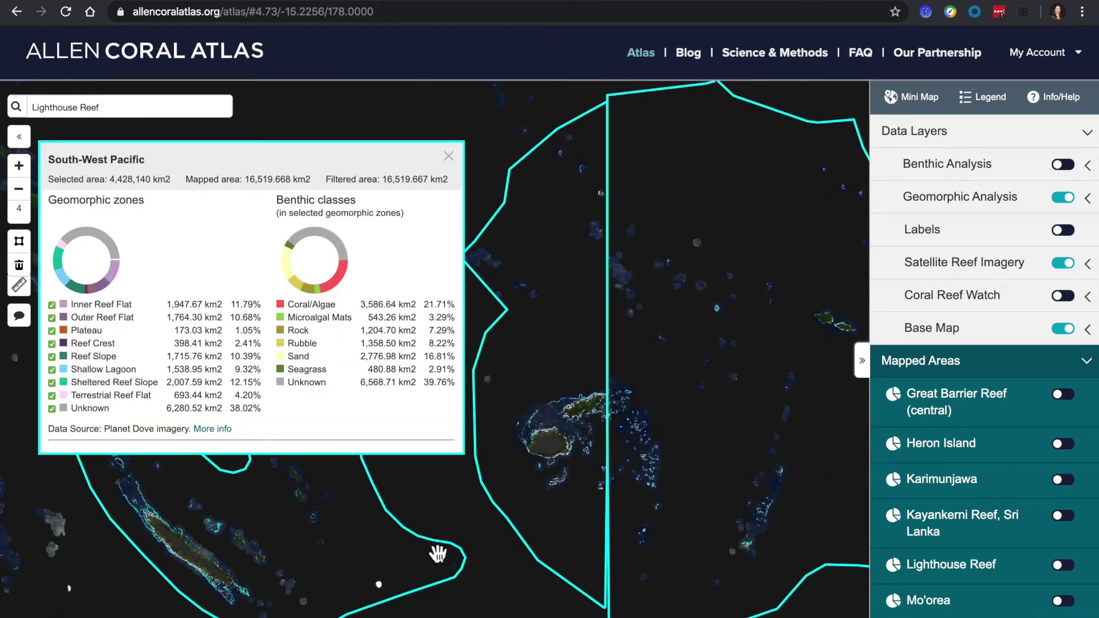
click(52, 370)
click(52, 332)
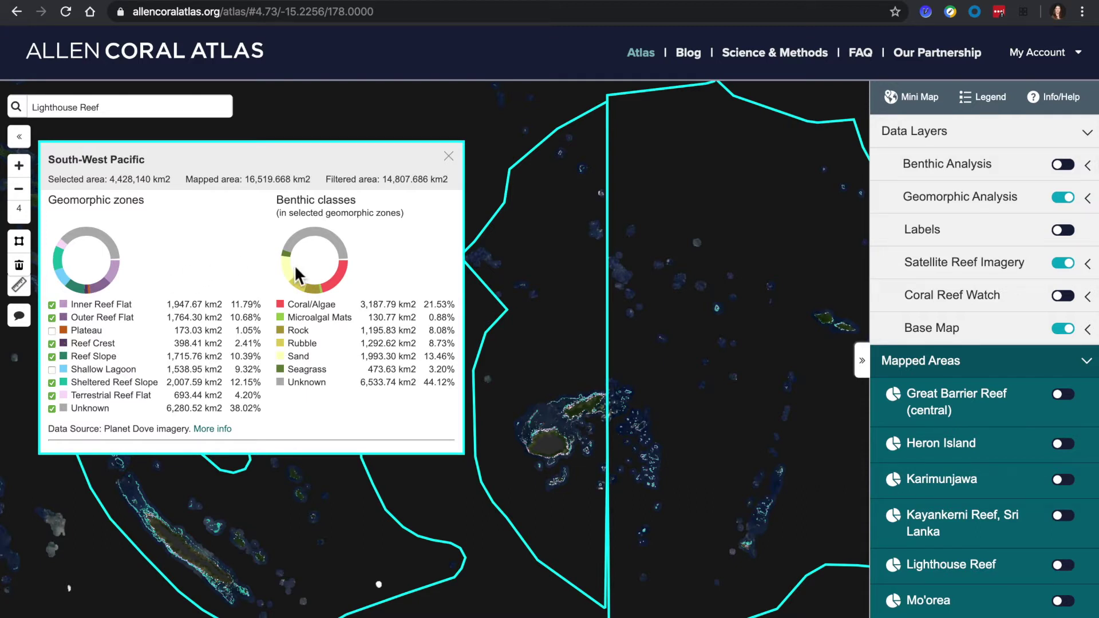
click(448, 156)
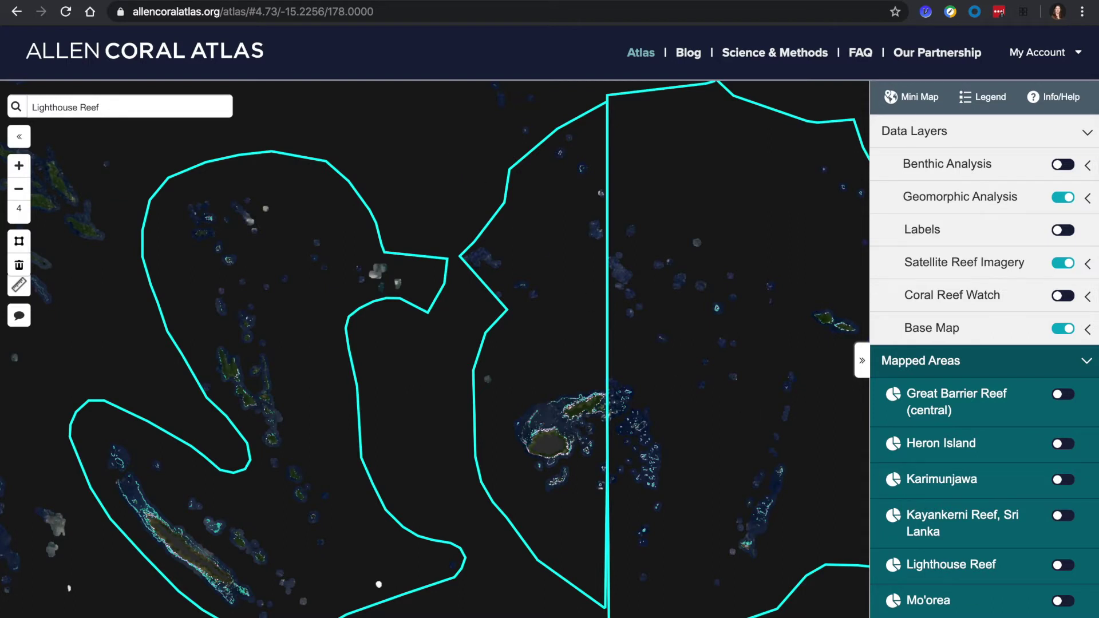
click(1088, 369)
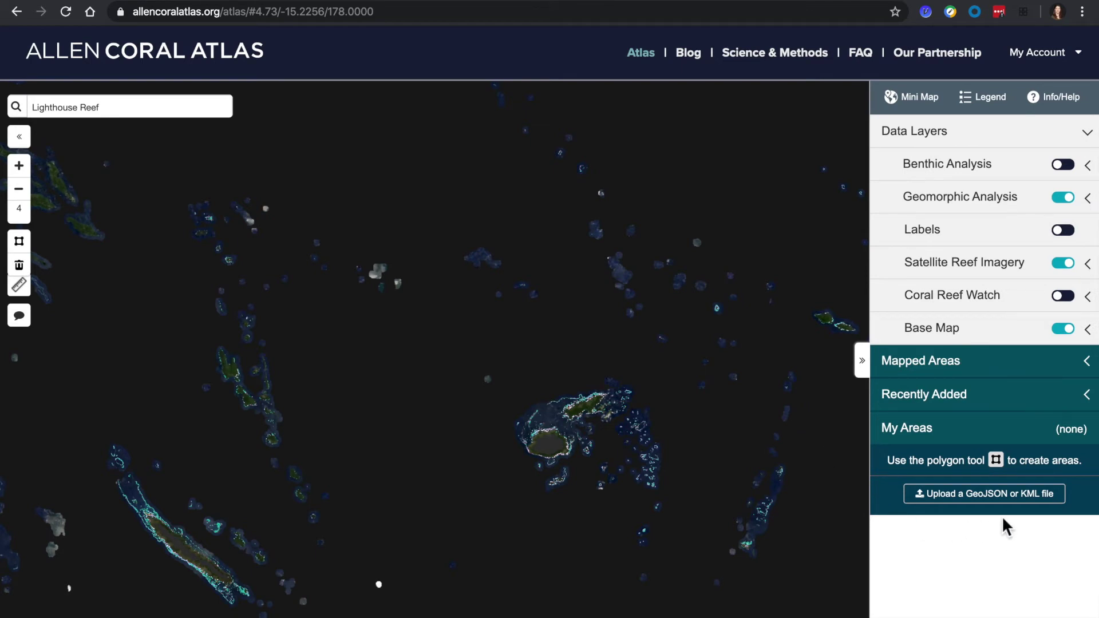
- Upload Fiji_LMMA_Kiuva.geojson.json as a new area boundary on the map
click(1015, 506)
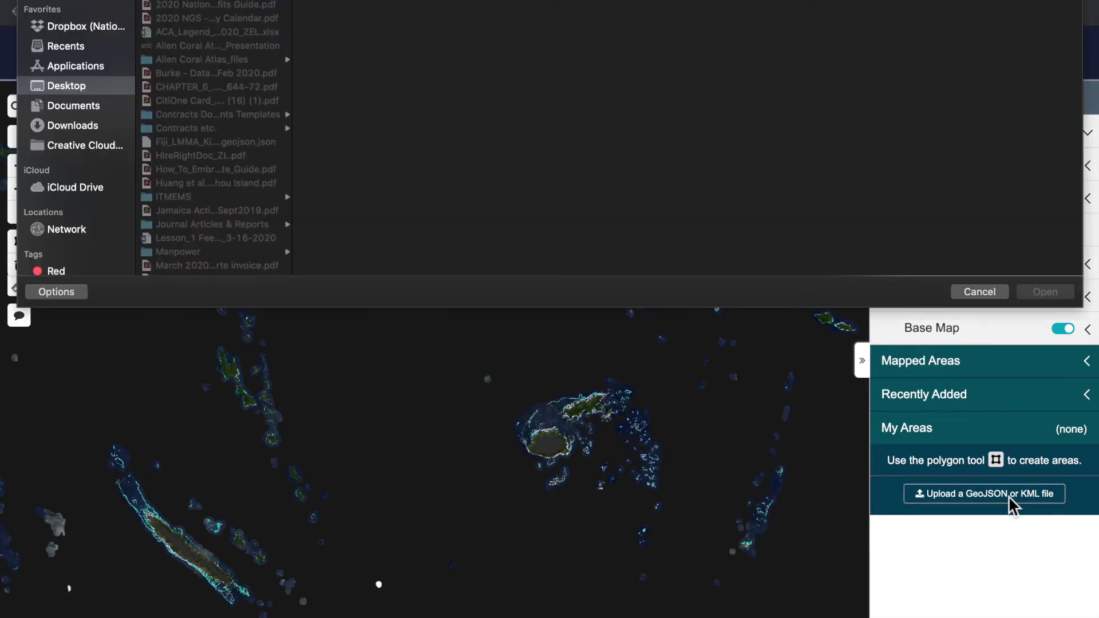
click(194, 142)
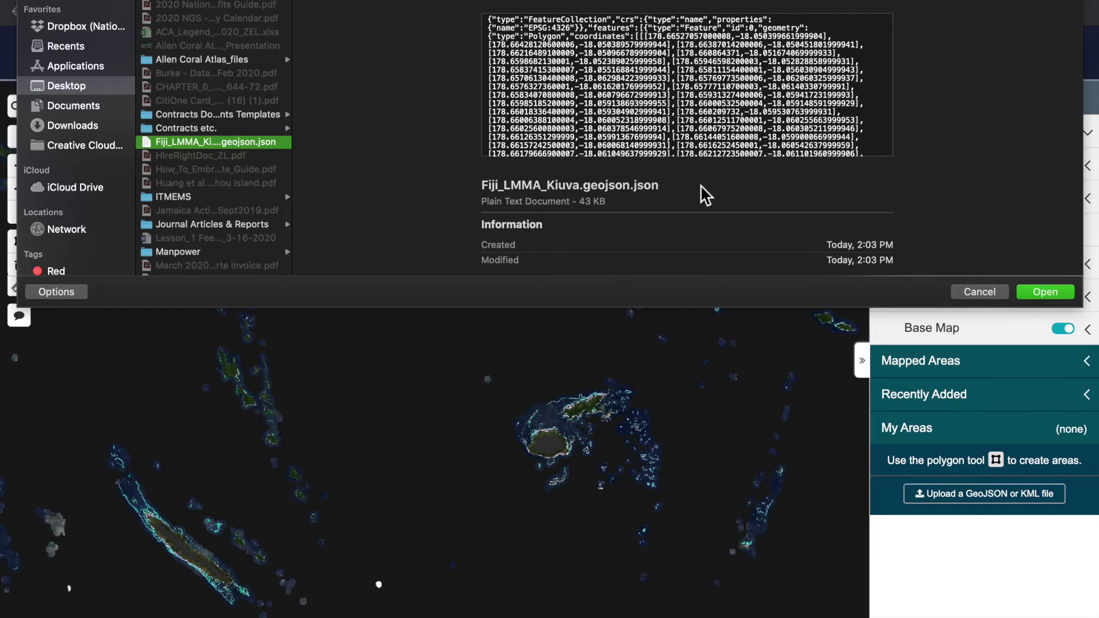
click(1047, 290)
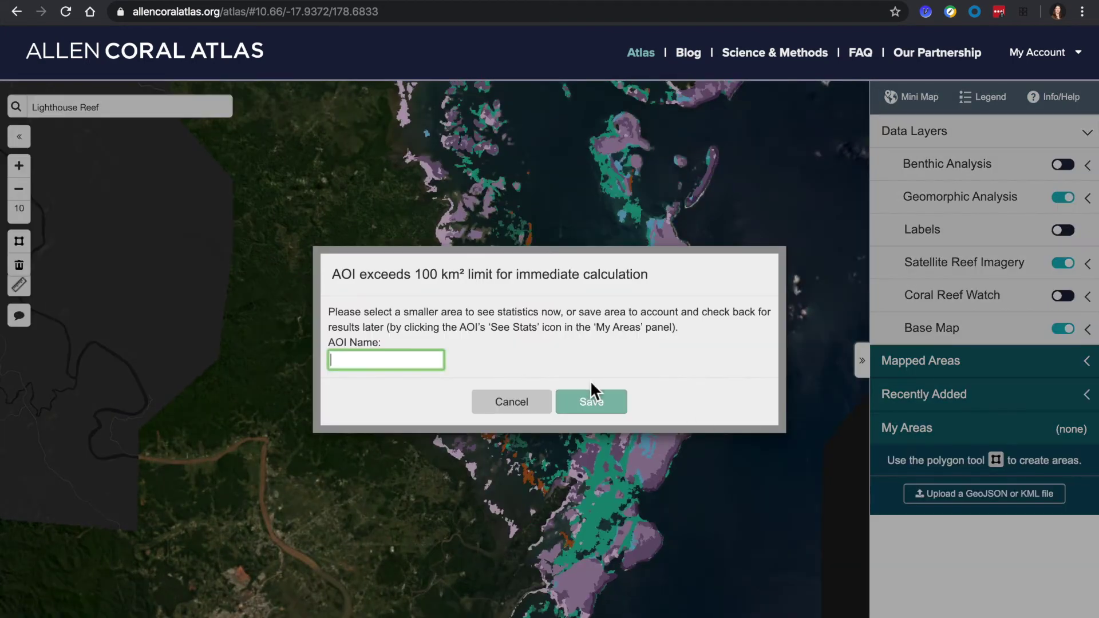
- Name the uploaded area Demo_1 and save it
text(Demo_1)
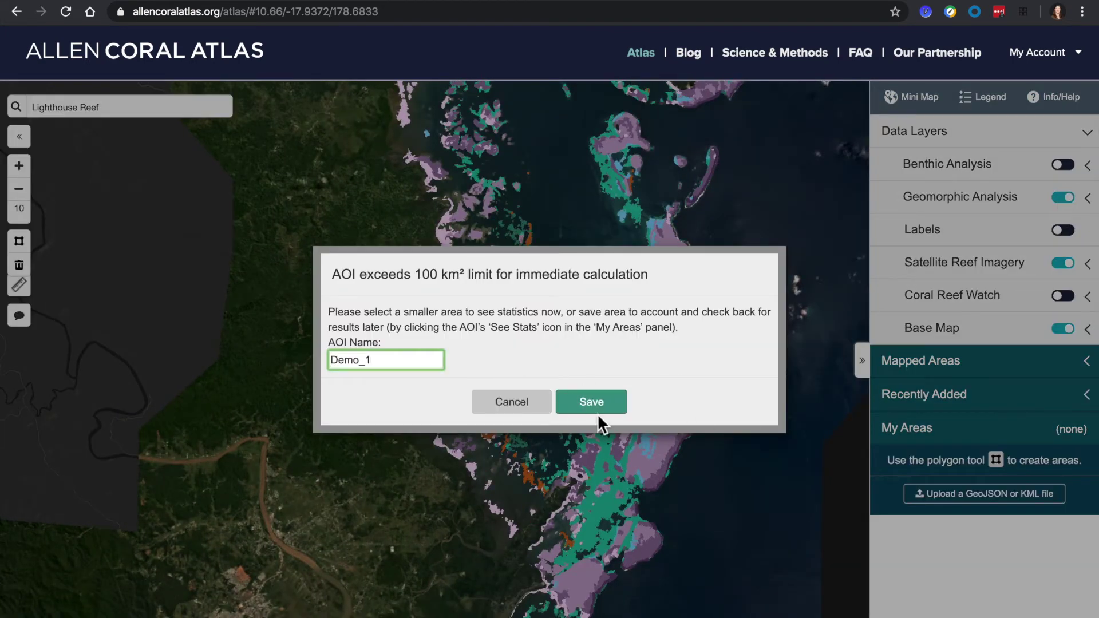
click(596, 411)
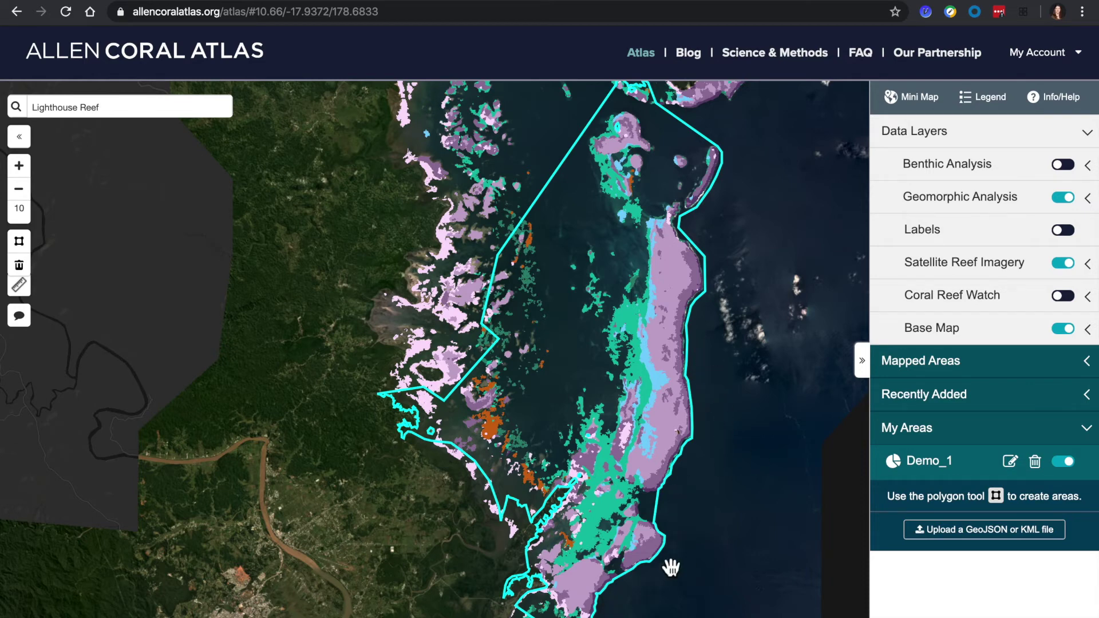
- Request statistics for Demo_1, dismiss the loading message, and pan across the area
click(898, 467)
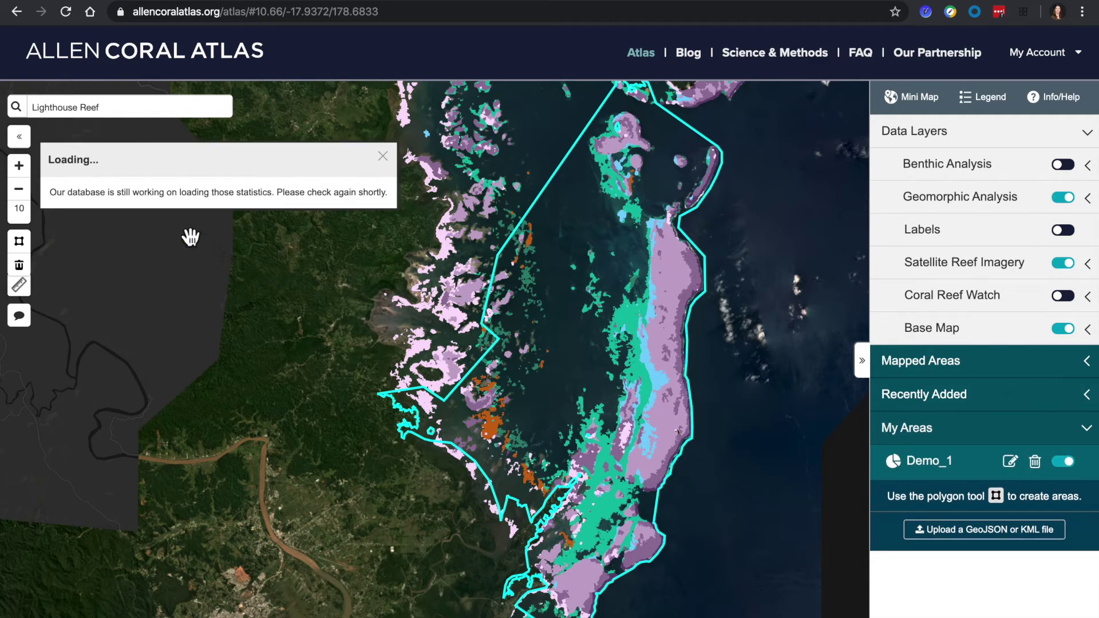
click(386, 158)
drag(601, 223, 422, 363)
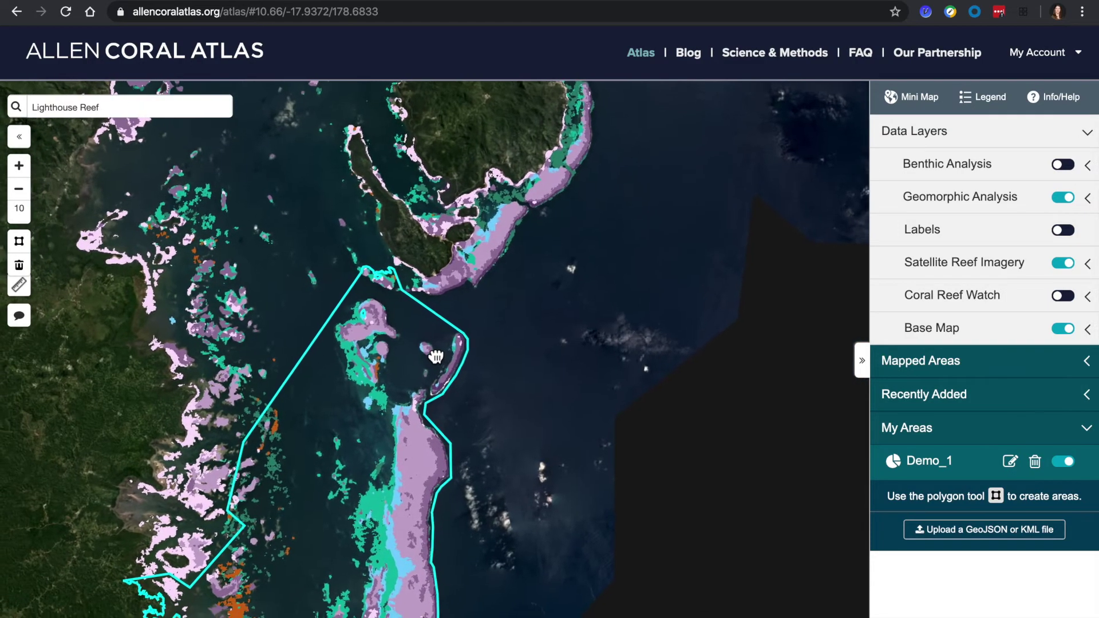
- Zoom in on the small oval reef beside the long curved reef and ready the polygon tool
click(26, 170)
click(26, 170)
click(26, 170)
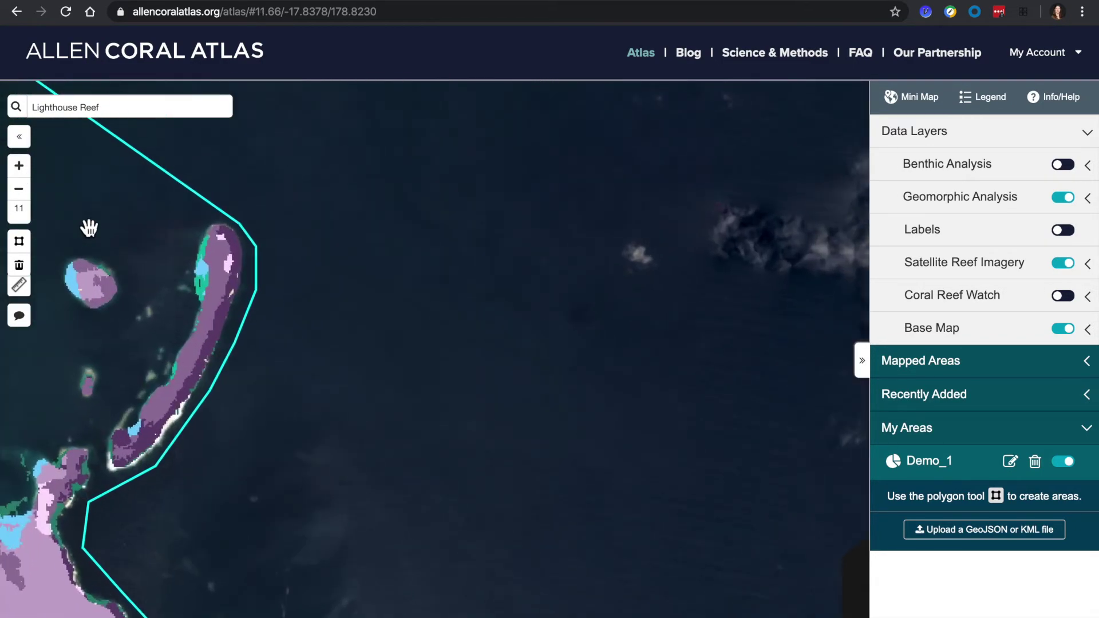
drag(98, 277, 386, 312)
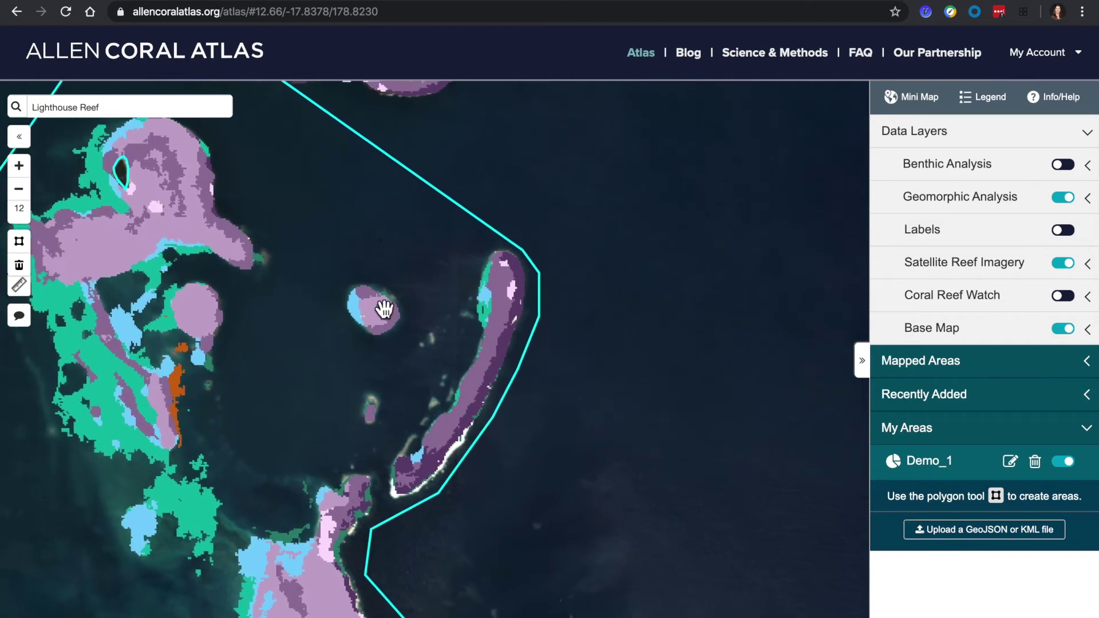
click(22, 167)
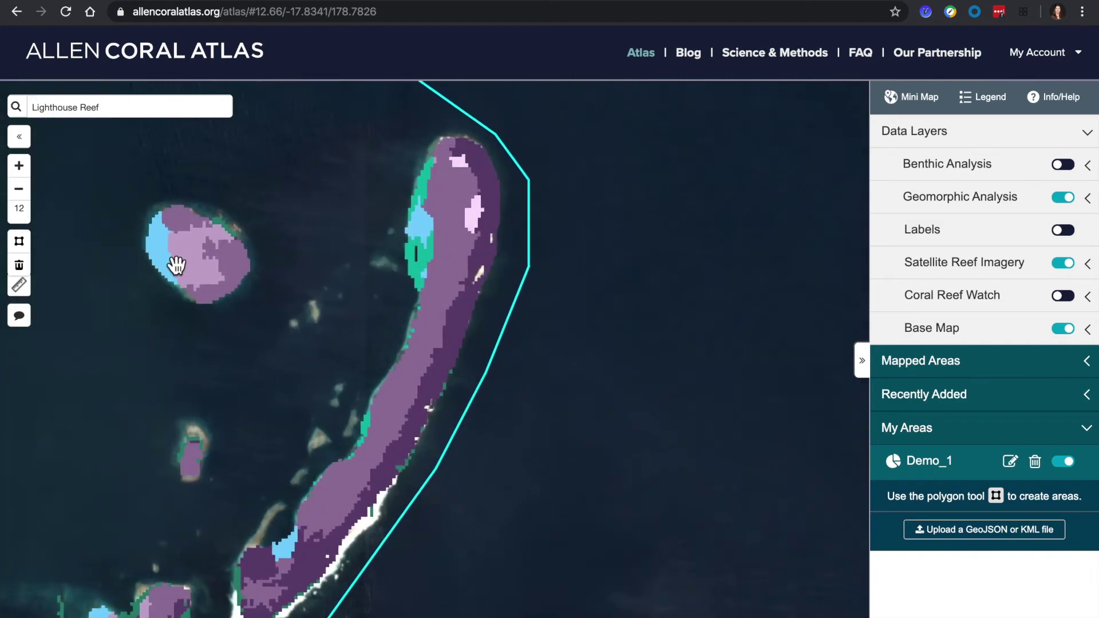
drag(324, 319, 346, 336)
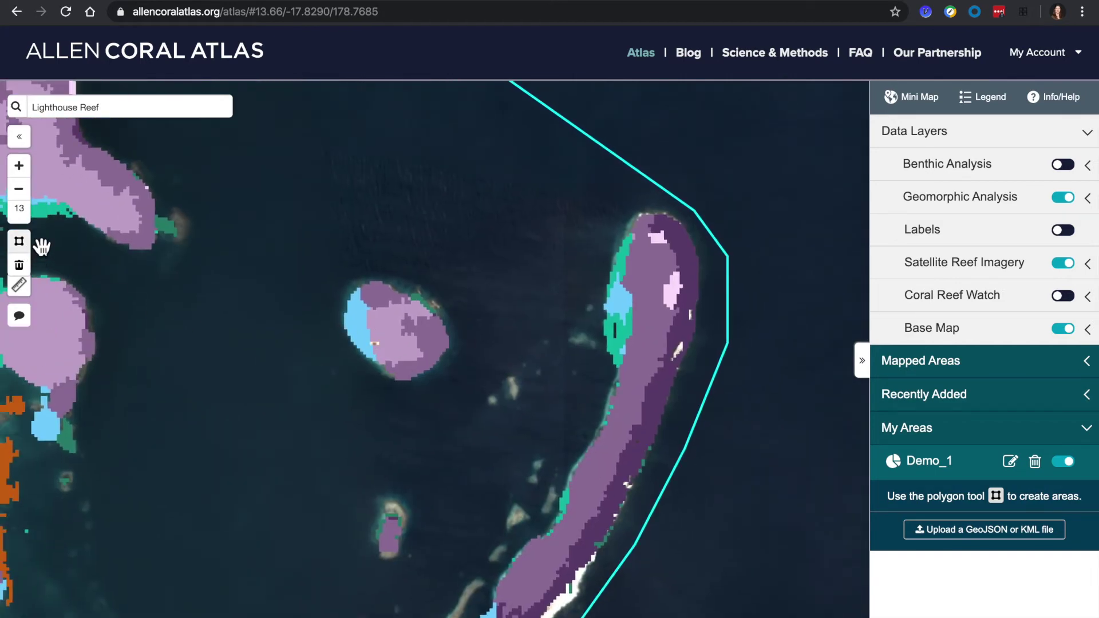
click(19, 241)
- Trace an eight-point polygon around the small oval reef and dismiss the editing tip
click(328, 291)
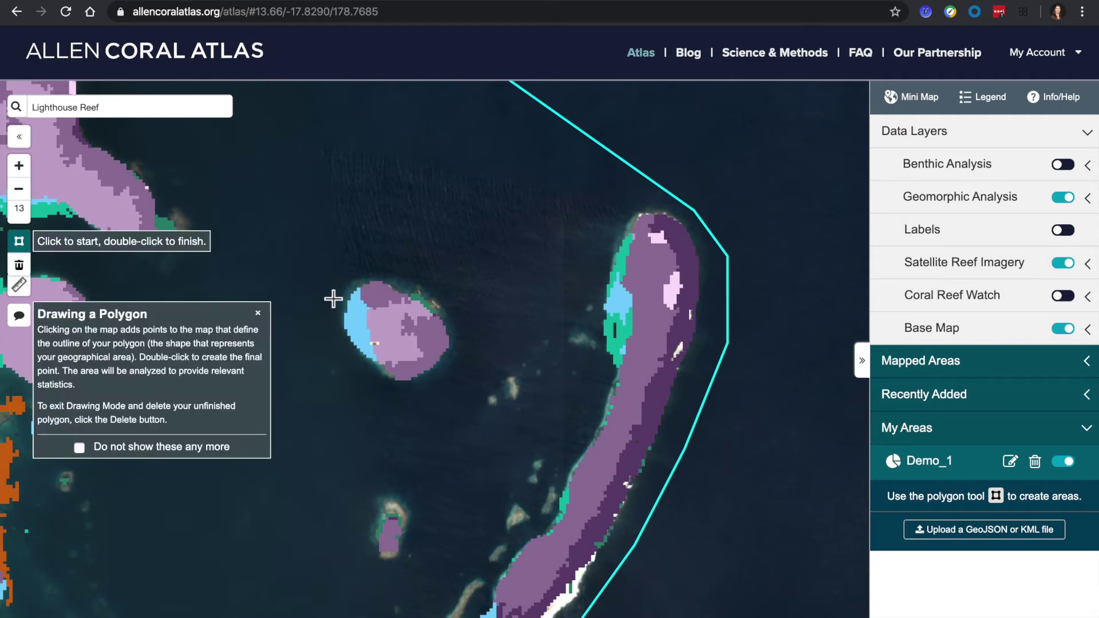
click(358, 266)
click(413, 263)
click(459, 309)
click(468, 355)
click(440, 395)
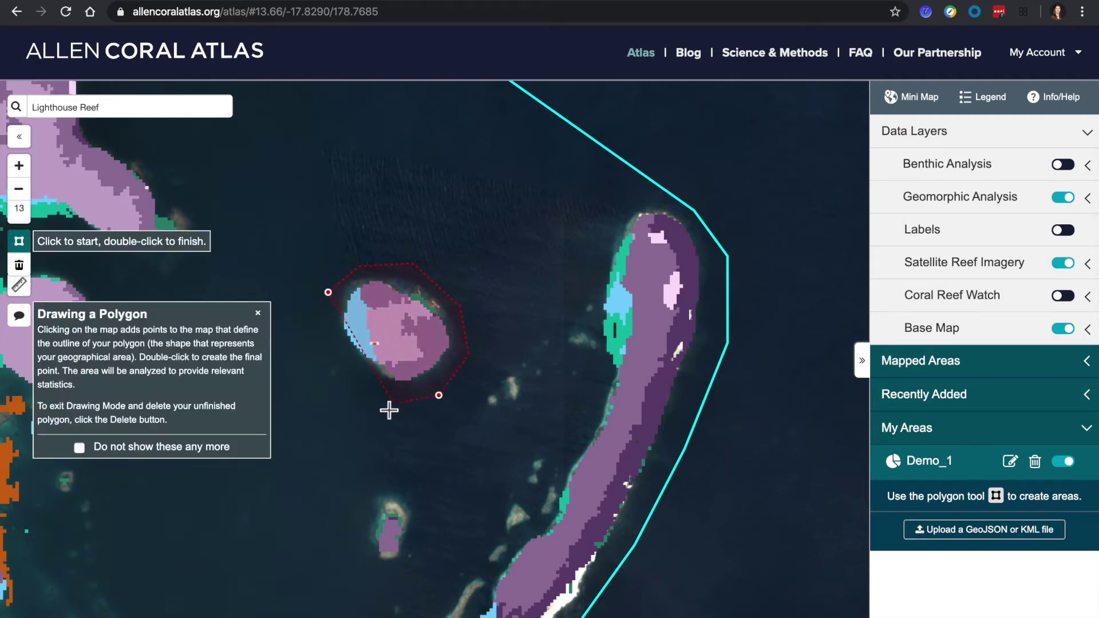
click(362, 388)
click(334, 353)
double_click(338, 359)
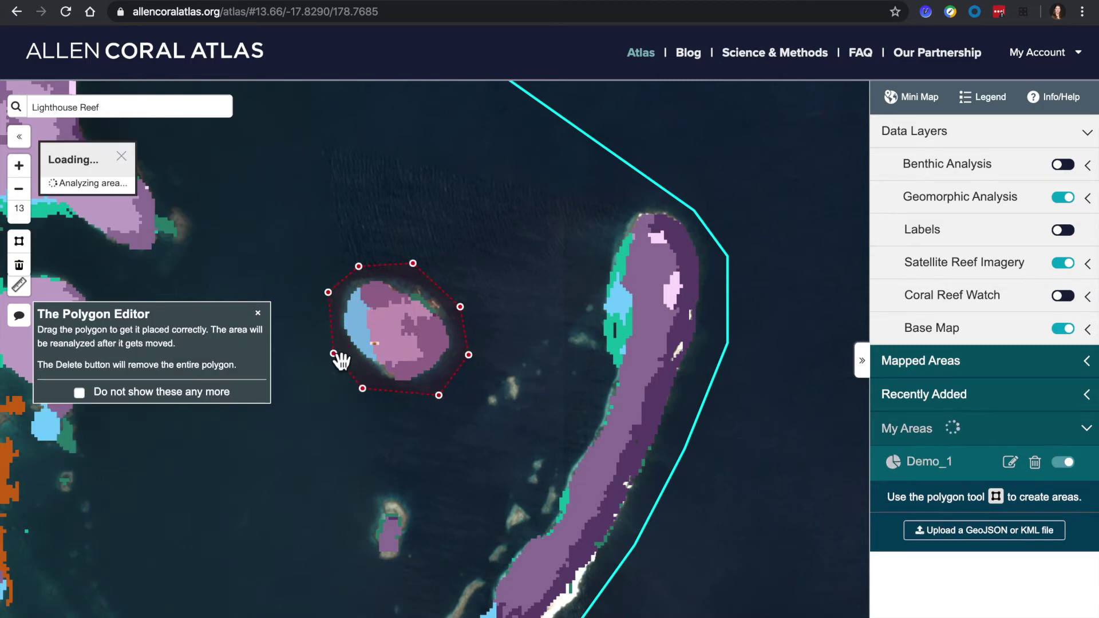
click(268, 322)
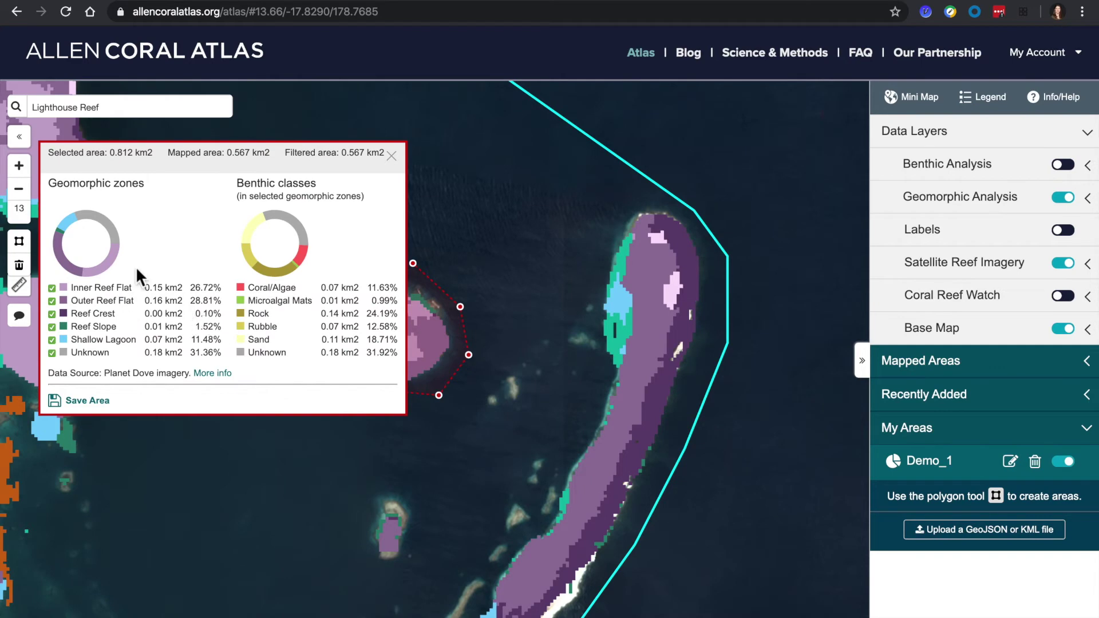
- Save the outlined area as Demo_2, then select the map page address
click(94, 400)
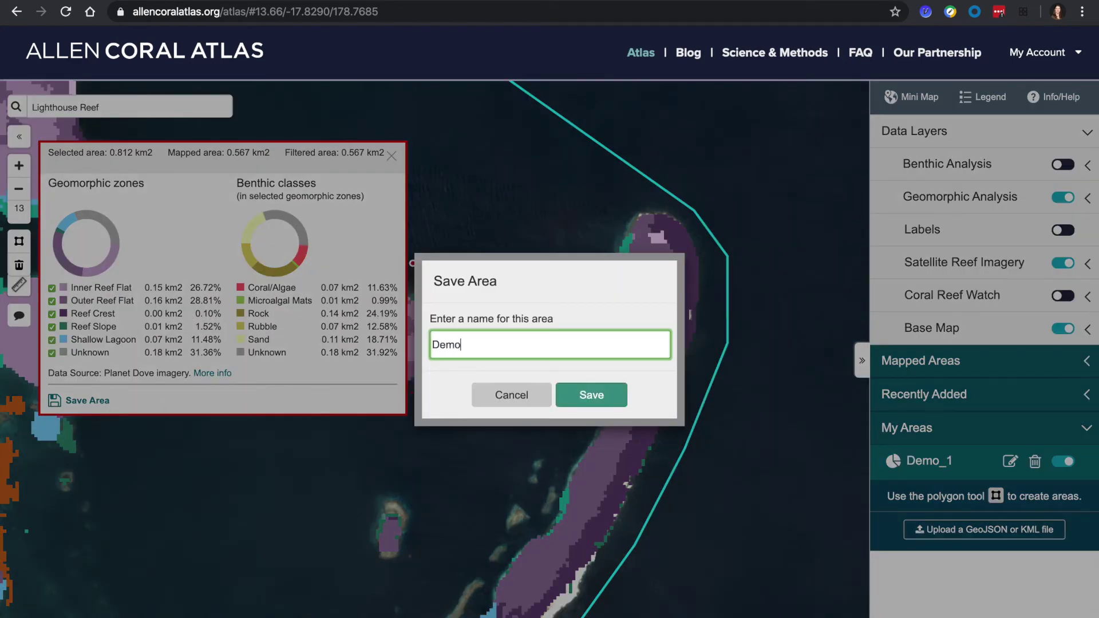
click(607, 405)
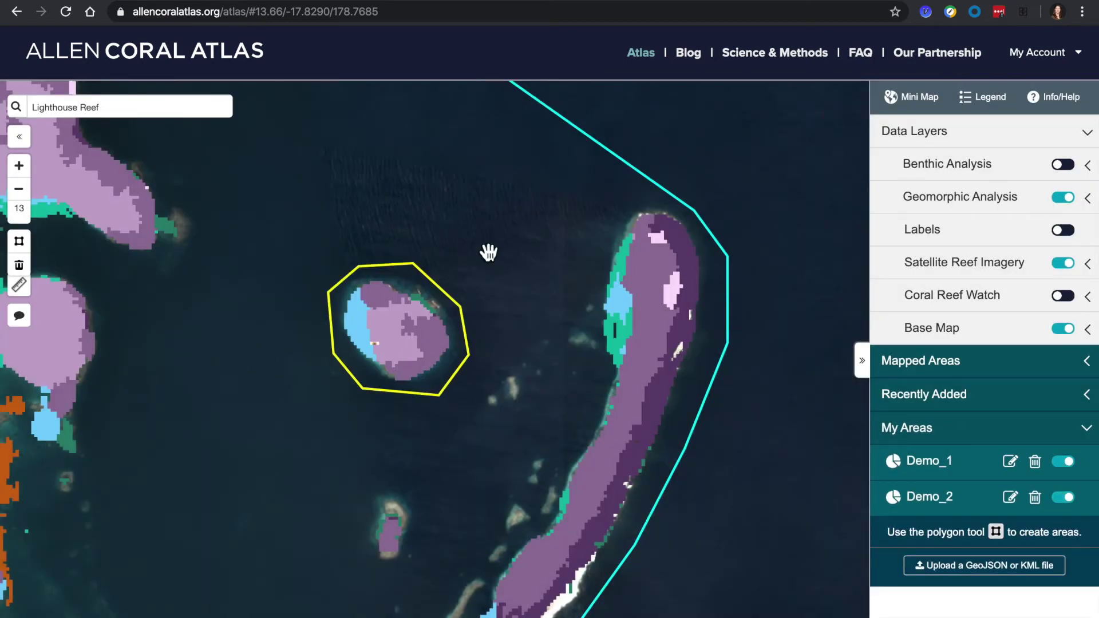
click(355, 12)
- Load the copied atlas link in a new tab and nudge the map to show the western reef
key(ctrl+c)
key(ctrl+t)
key(ctrl+v)
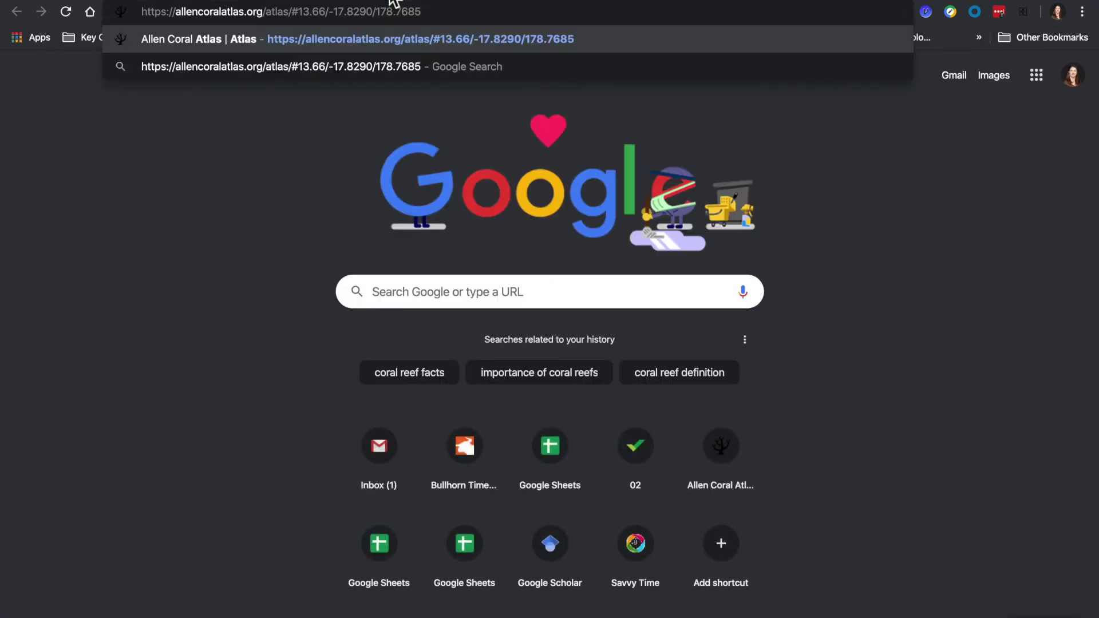
key(Return)
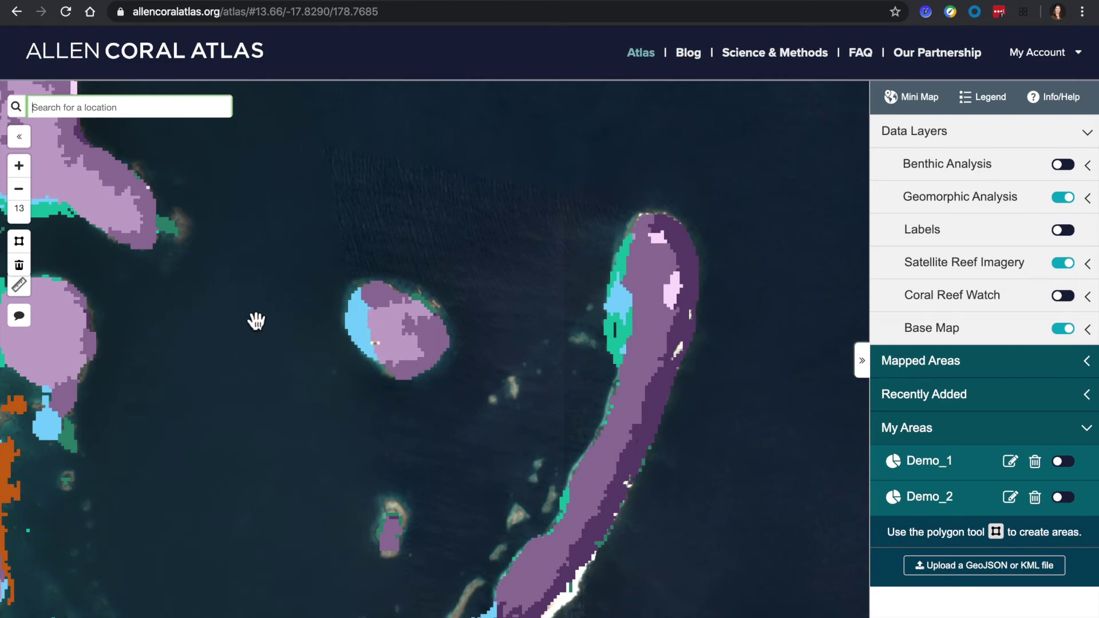
drag(200, 292, 314, 314)
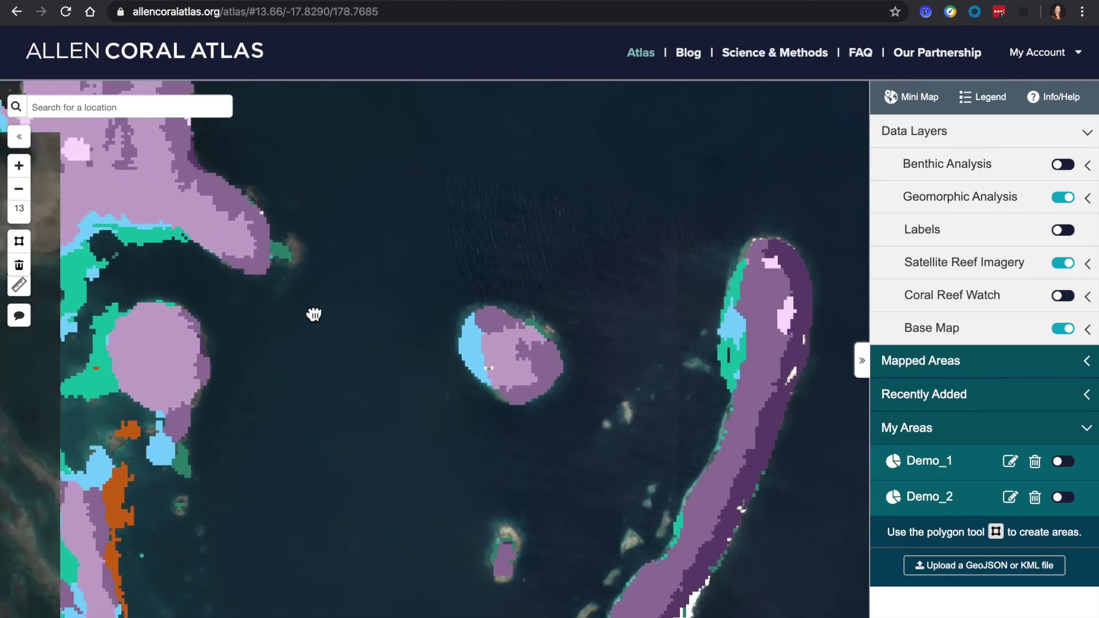
click(18, 285)
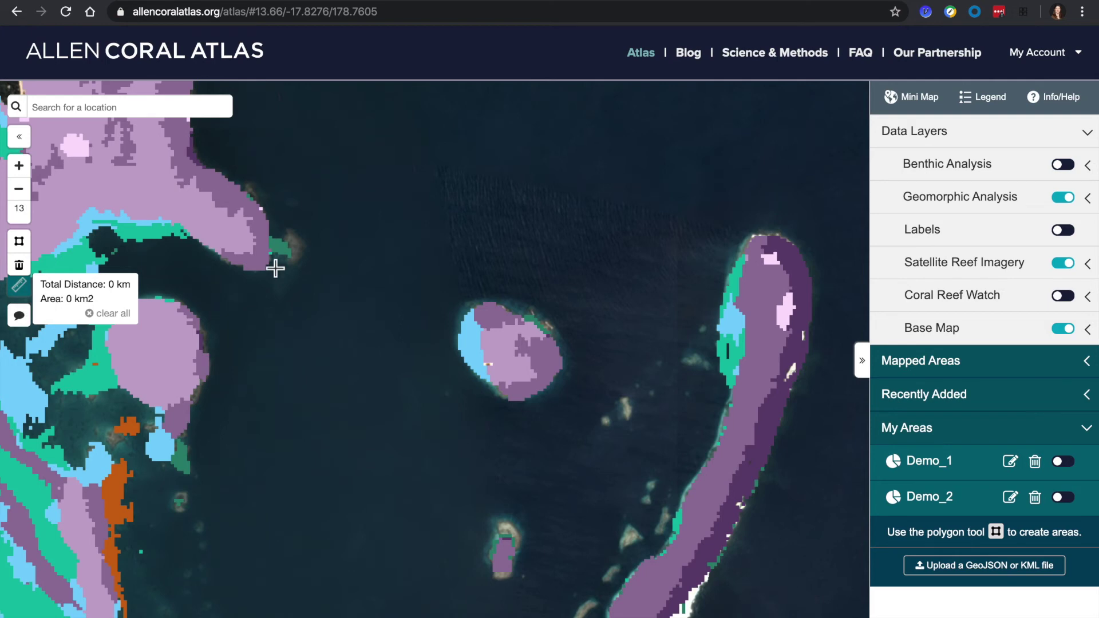
click(457, 330)
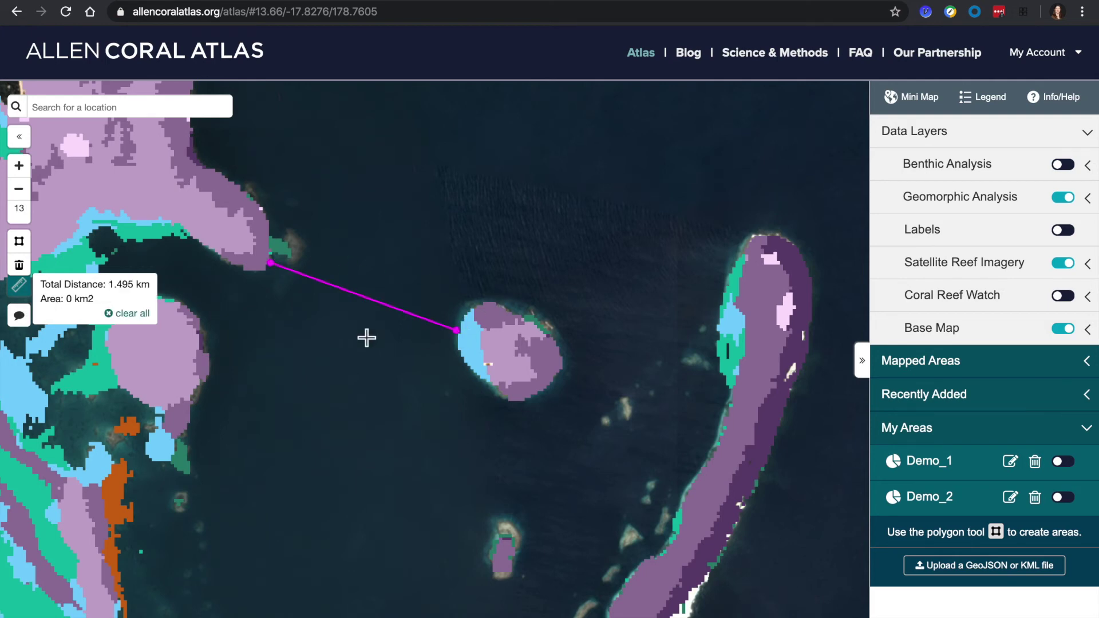
triple_click(126, 289)
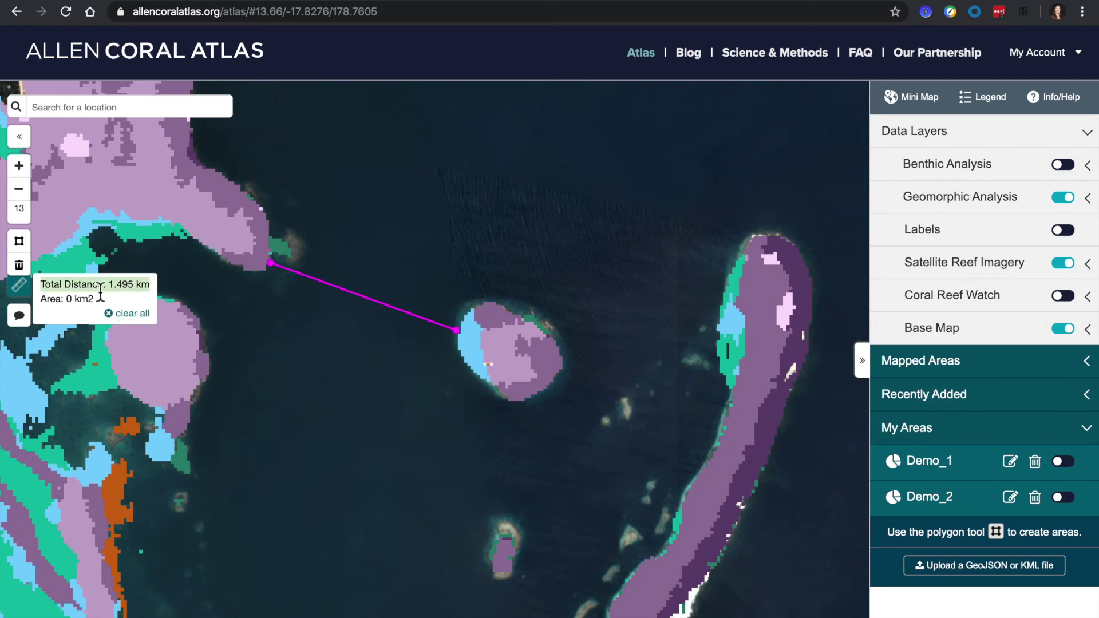
click(20, 286)
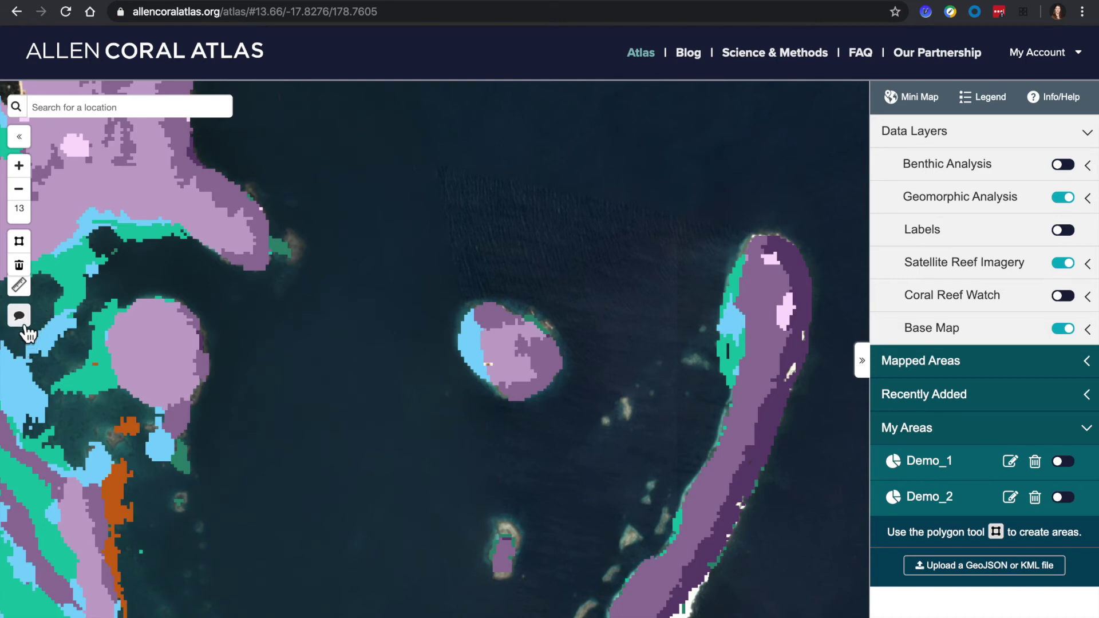
- Read and close the Your Feedback notice on map errors, then zoom out over the surrounding reefs
click(23, 324)
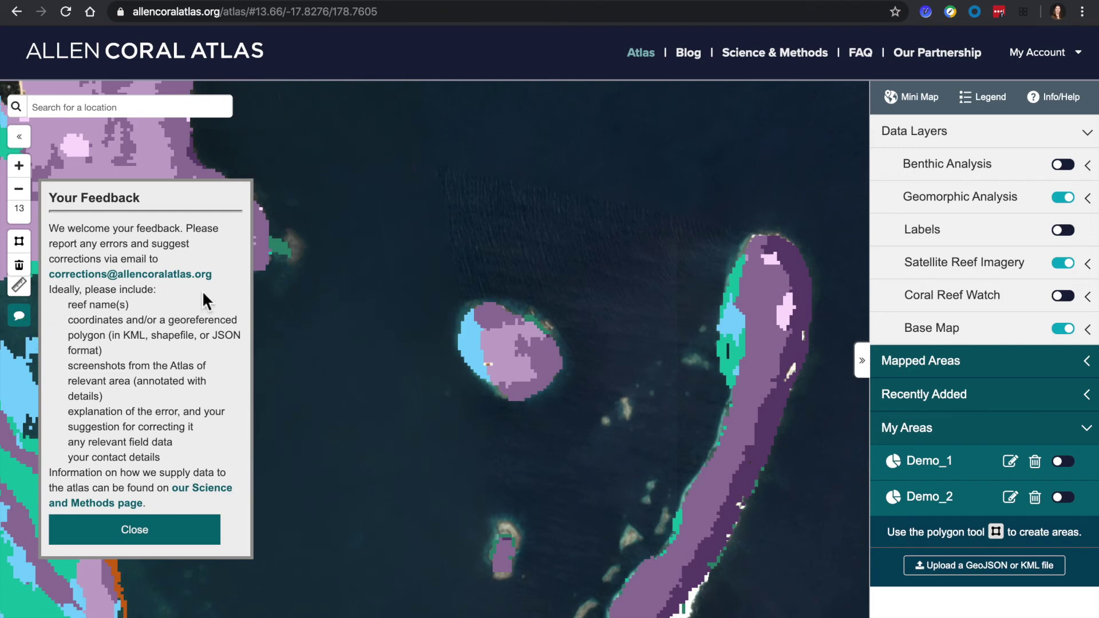
click(148, 537)
scroll(553, 386, down, 2)
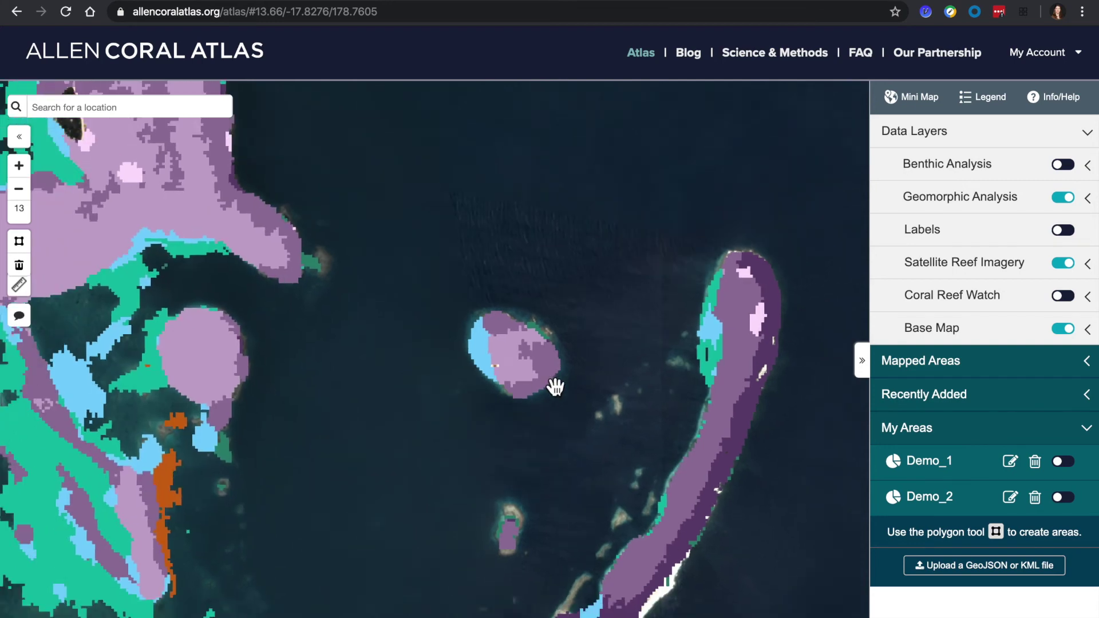
scroll(553, 386, down, 1)
scroll(553, 385, down, 2)
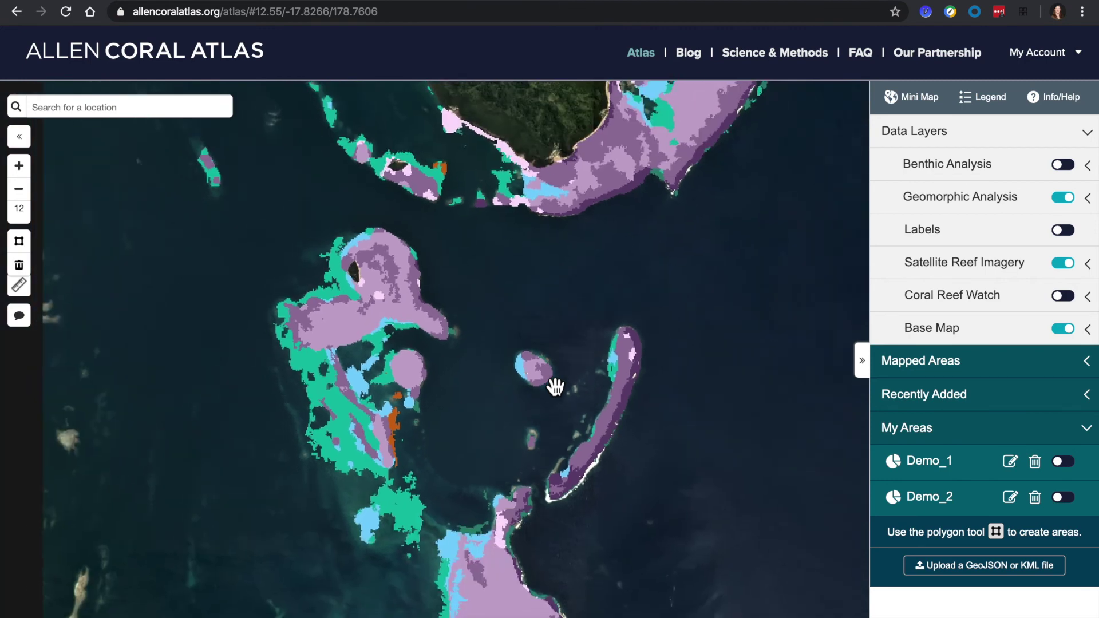
- Turn on the Coral Reef Watch Bleaching Alert Area layer and zoom out over Australia and Southeast Asia
click(1089, 297)
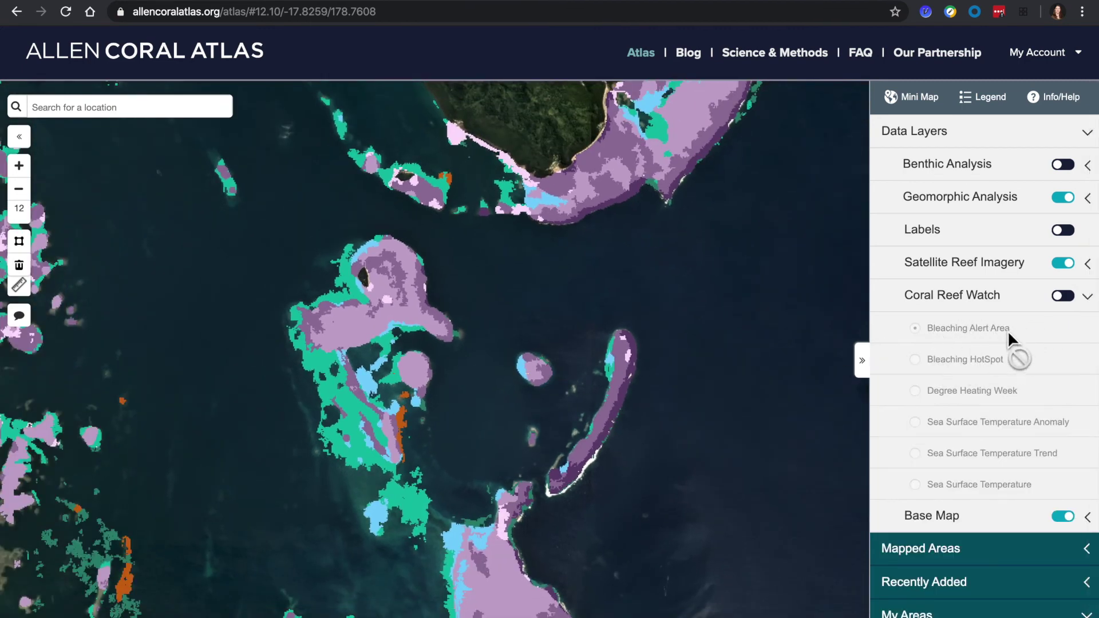
click(1063, 295)
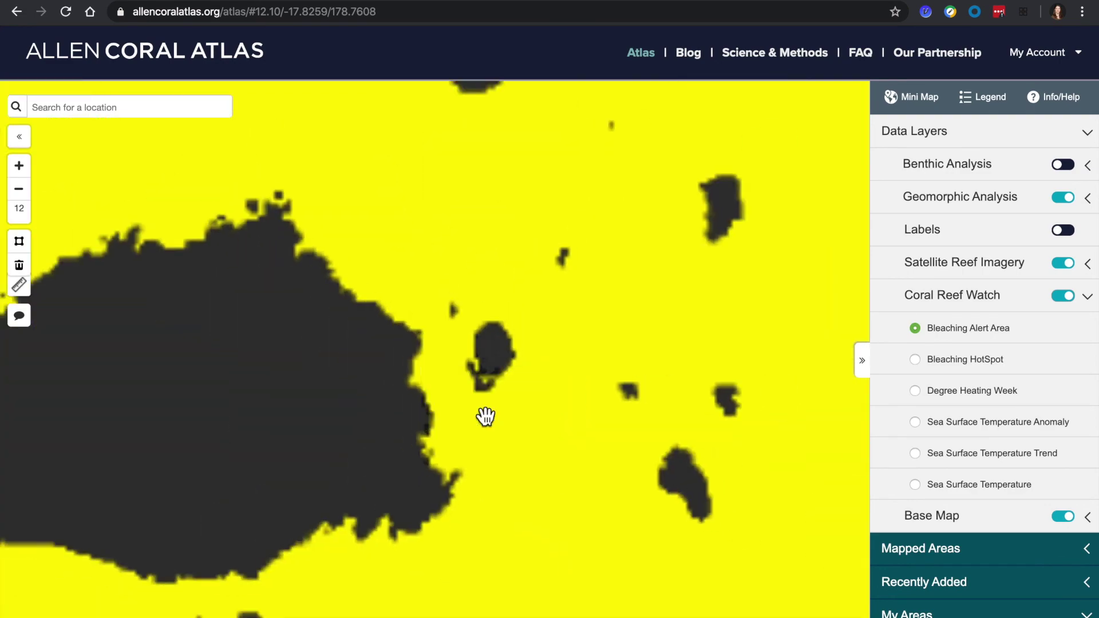
scroll(486, 416, down, 5)
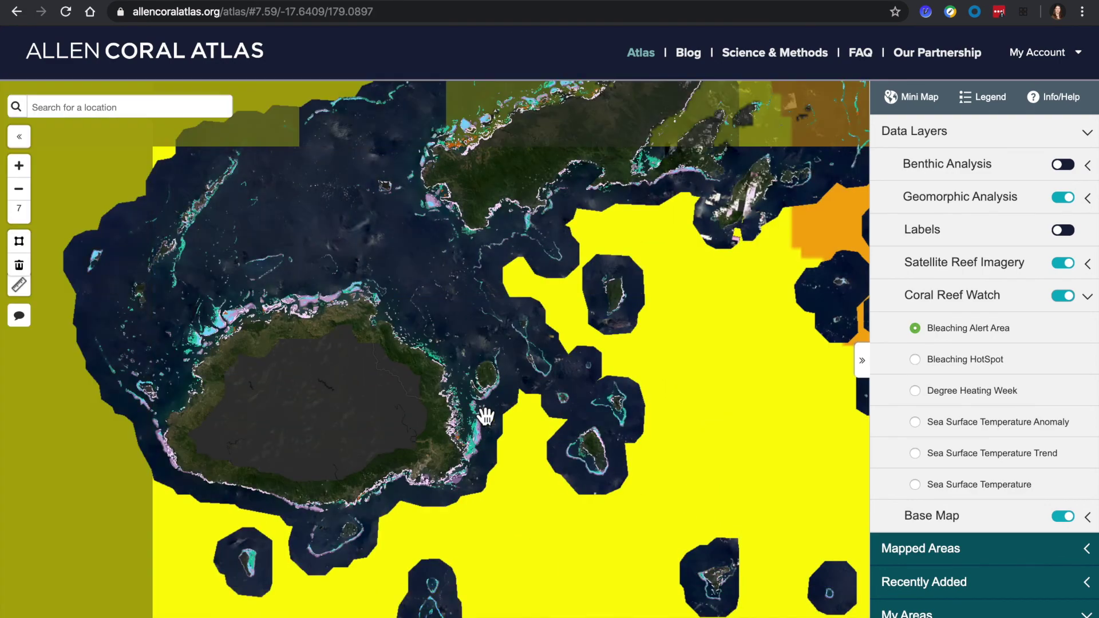
scroll(486, 416, down, 3)
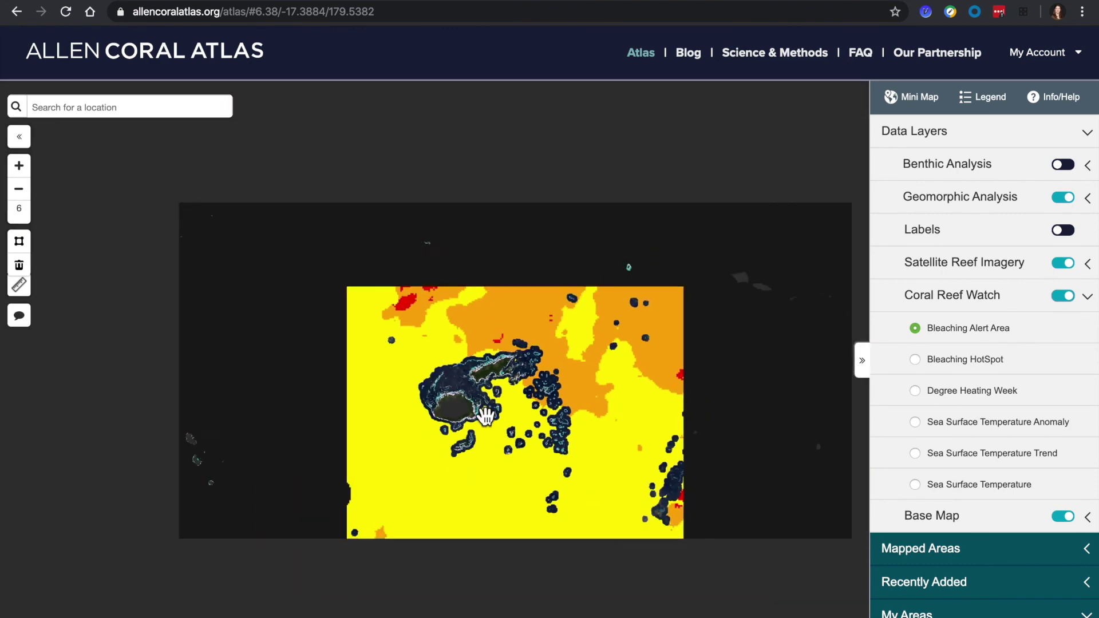
scroll(485, 416, down, 2)
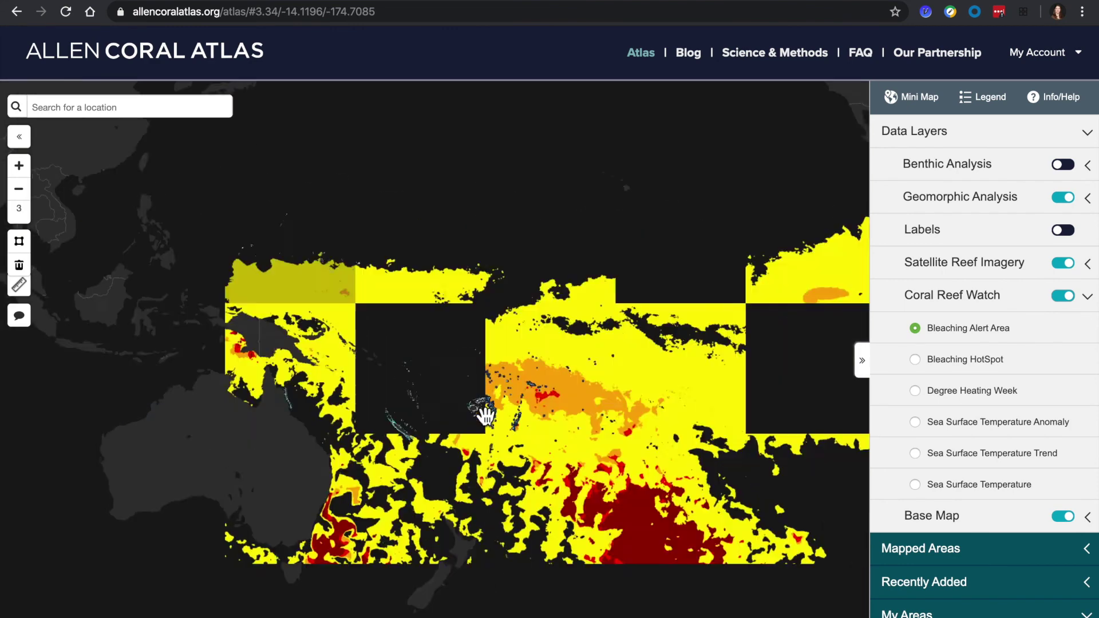
drag(484, 435, 520, 368)
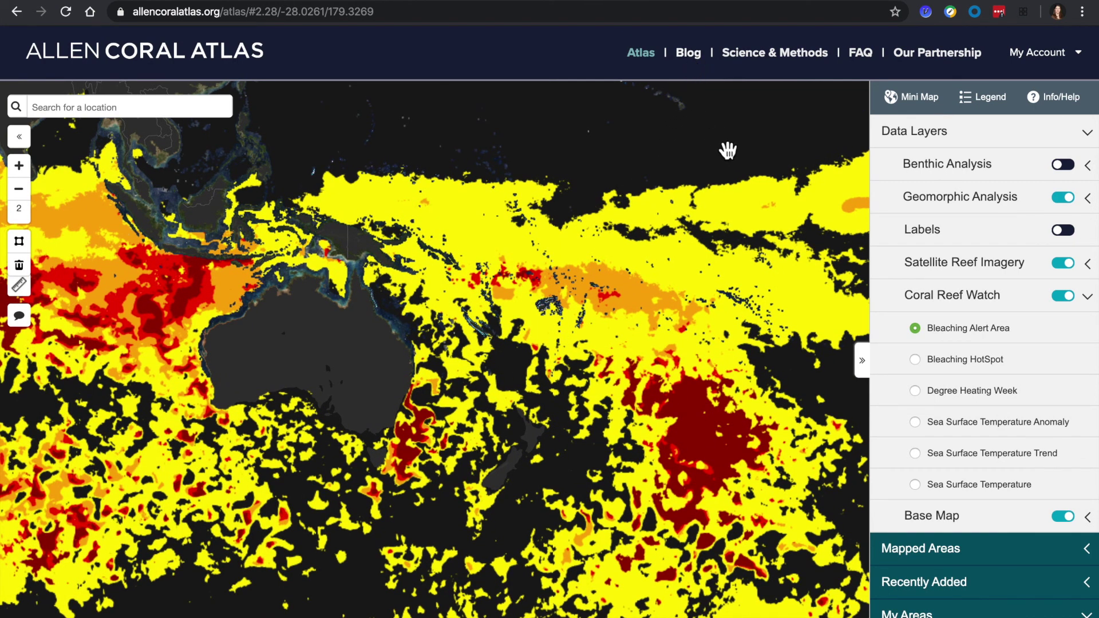
- Visit the Research Blog and Science & Methods pages, then scroll the FAQ to its Spring 2020–Summer 2021 timeline
click(700, 65)
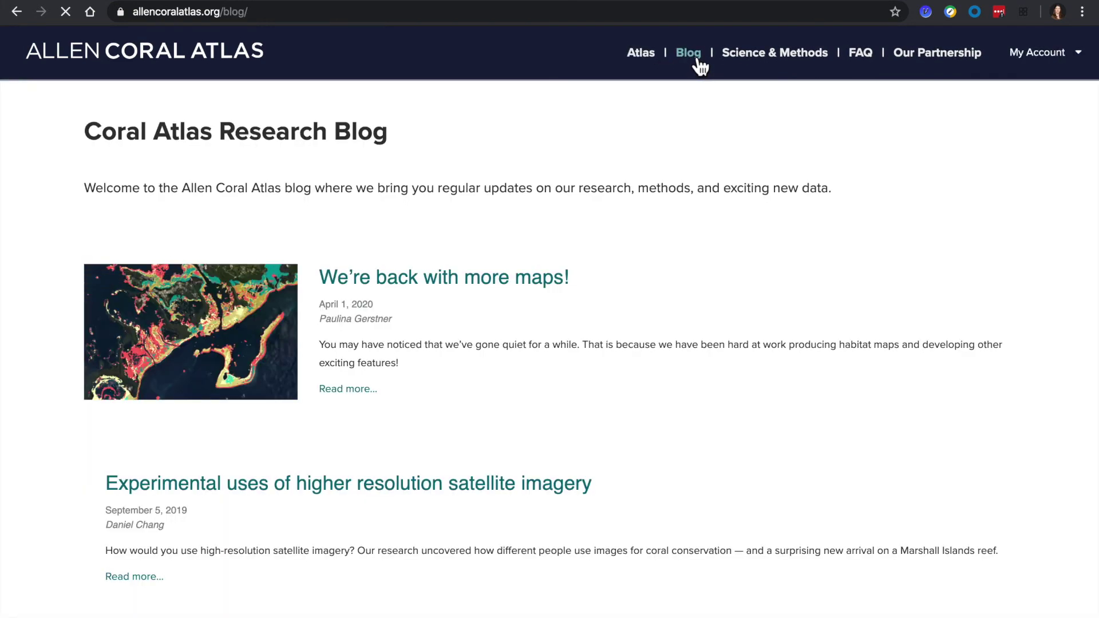
click(786, 66)
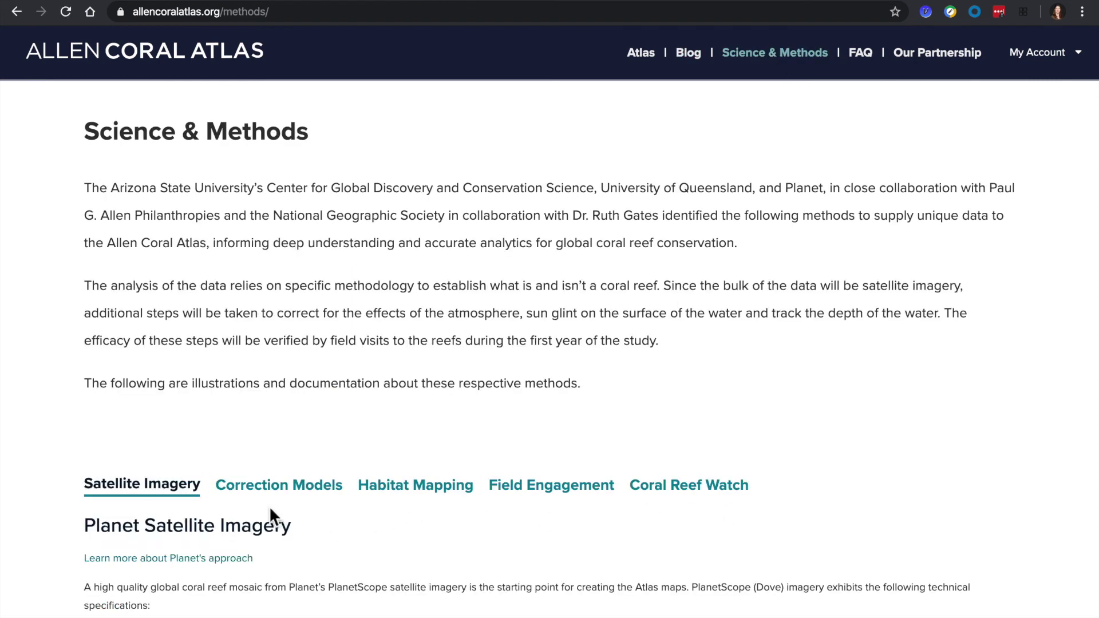
click(862, 57)
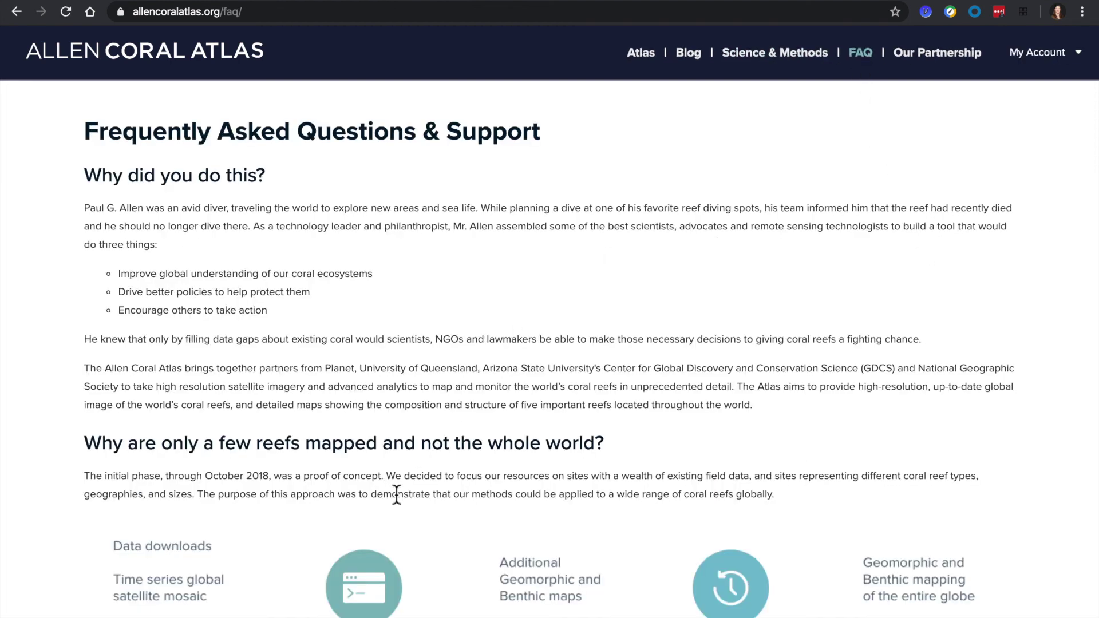
scroll(387, 535, down, 3)
scroll(387, 531, down, 6)
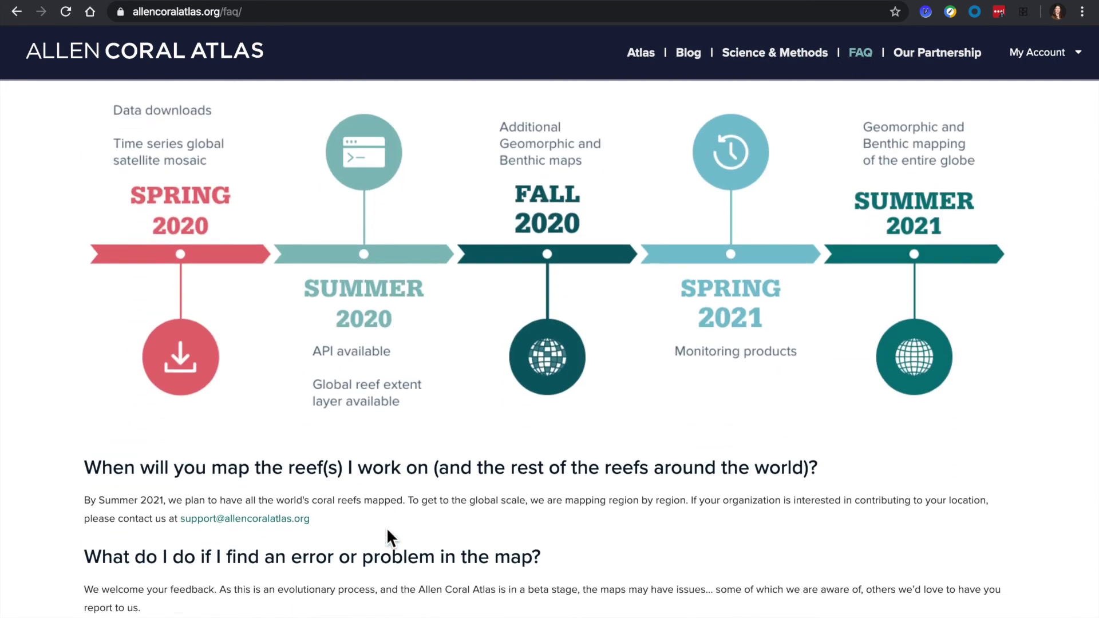